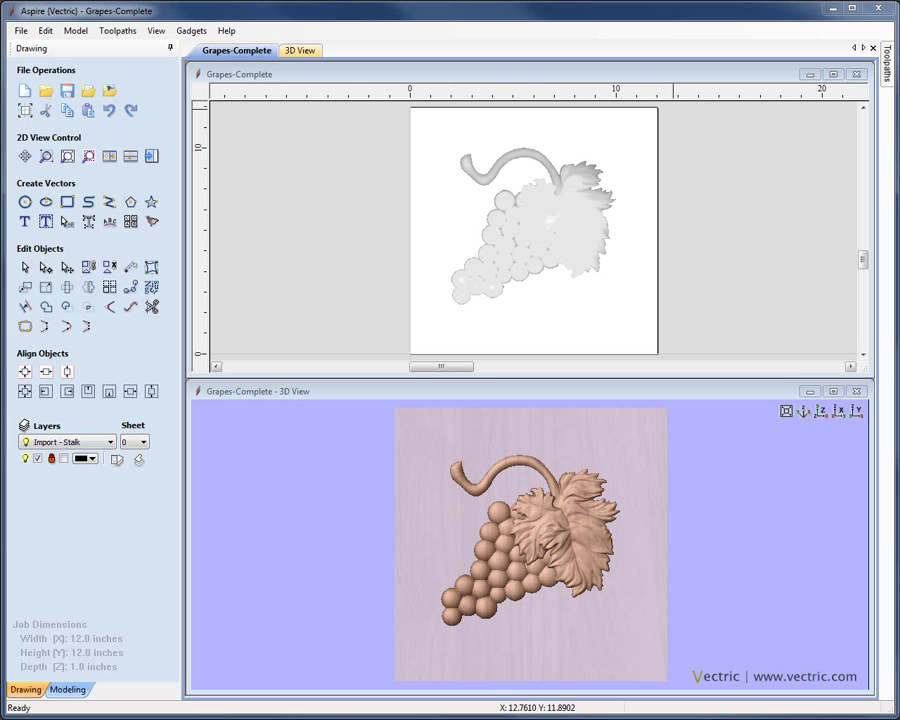
- Show the modeling tools, examine individual Grape components, and enlarge the component tree to list all components
{"action": "key", "text": "F11"}
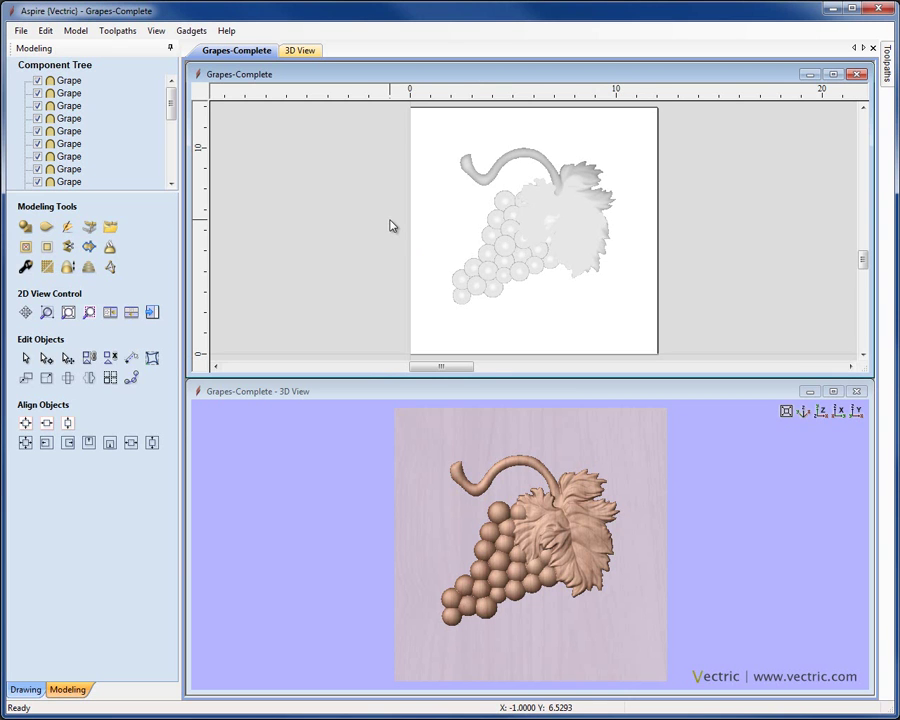
{"action": "left_click", "coordinate": [461, 296]}
{"action": "left_click_drag", "start_coordinate": [463, 296], "coordinate": [498, 214]}
{"action": "left_click", "coordinate": [527, 297]}
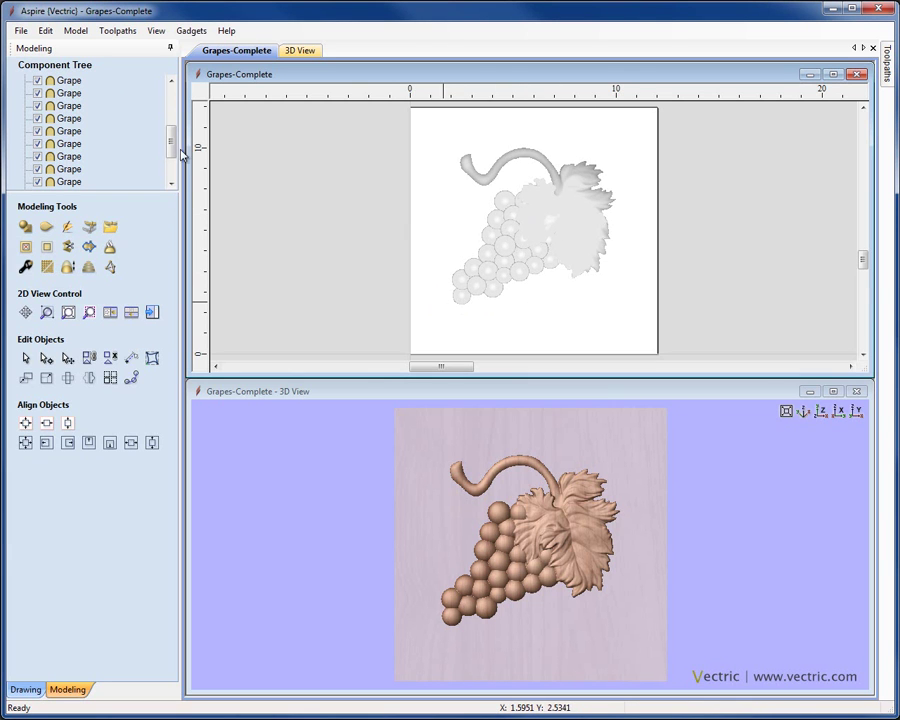
{"action": "left_click", "coordinate": [67, 93]}
{"action": "left_click", "coordinate": [68, 106]}
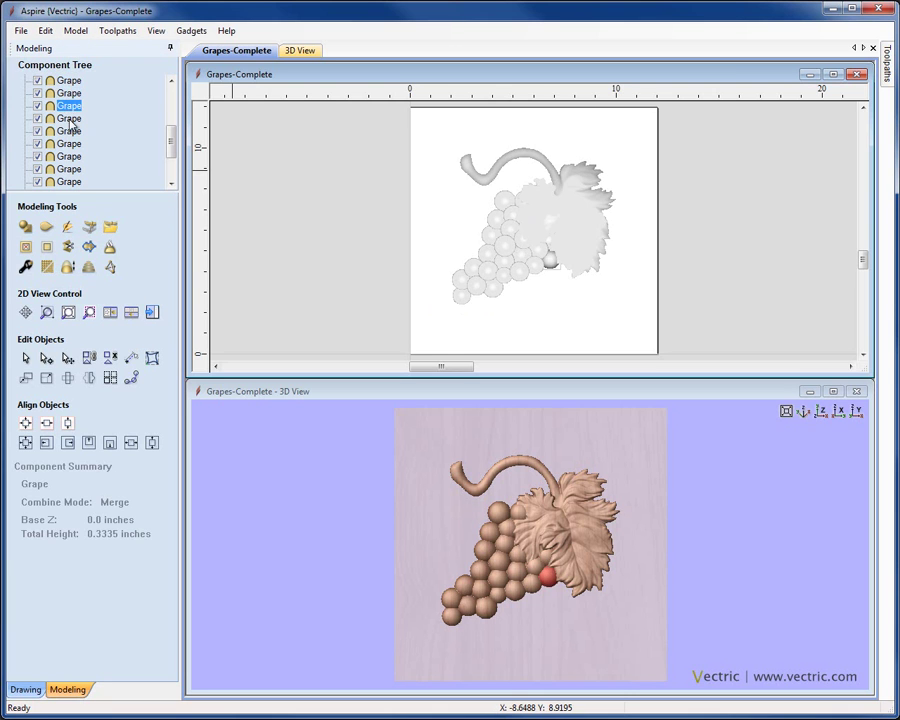
{"action": "left_click", "coordinate": [70, 118]}
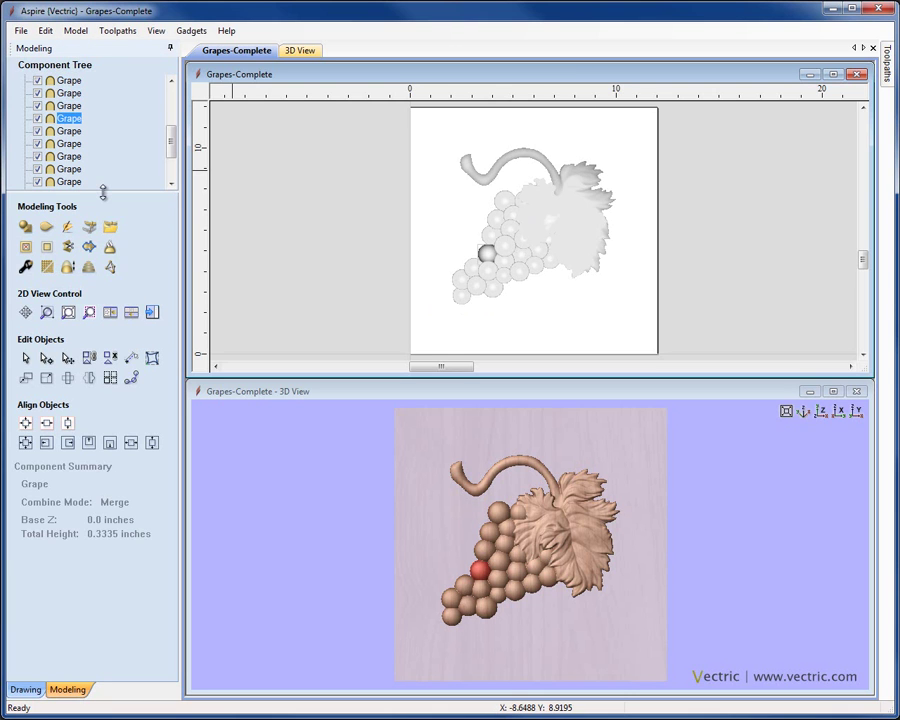
{"action": "left_click_drag", "start_coordinate": [103, 192], "coordinate": [110, 390]}
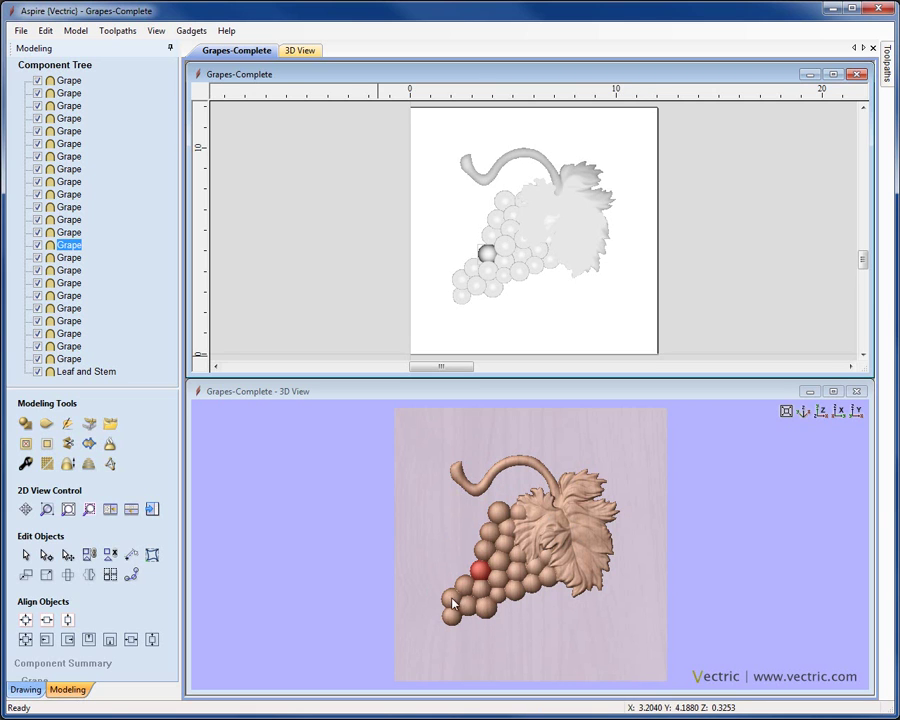
{"action": "left_click", "coordinate": [285, 166]}
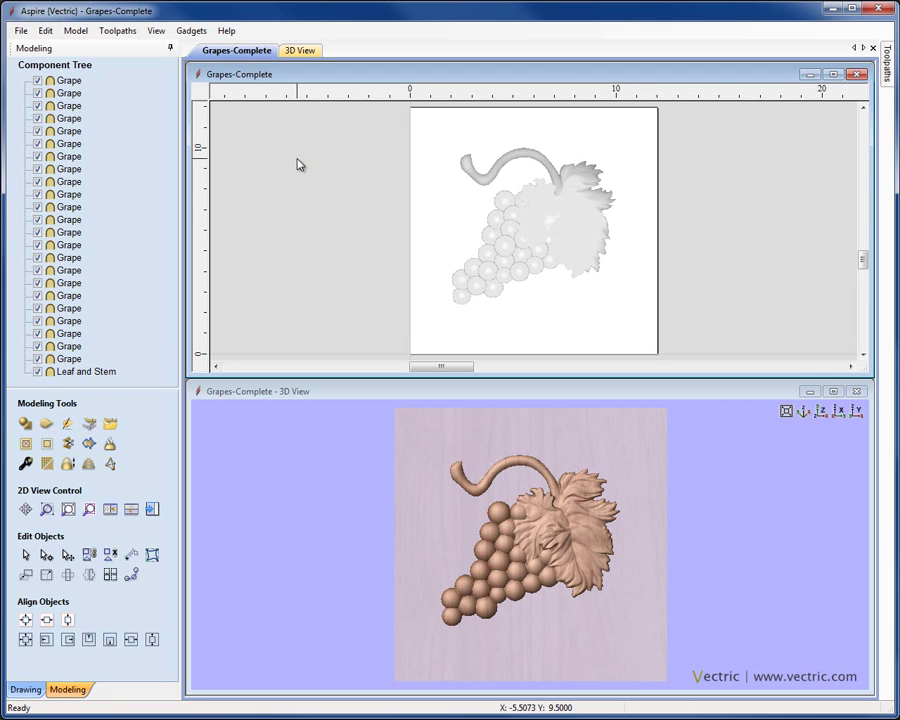
- Group all the Grape components, leaving Leaf and Stem separate, and shorten the component tree area
{"action": "left_click", "coordinate": [68, 81]}
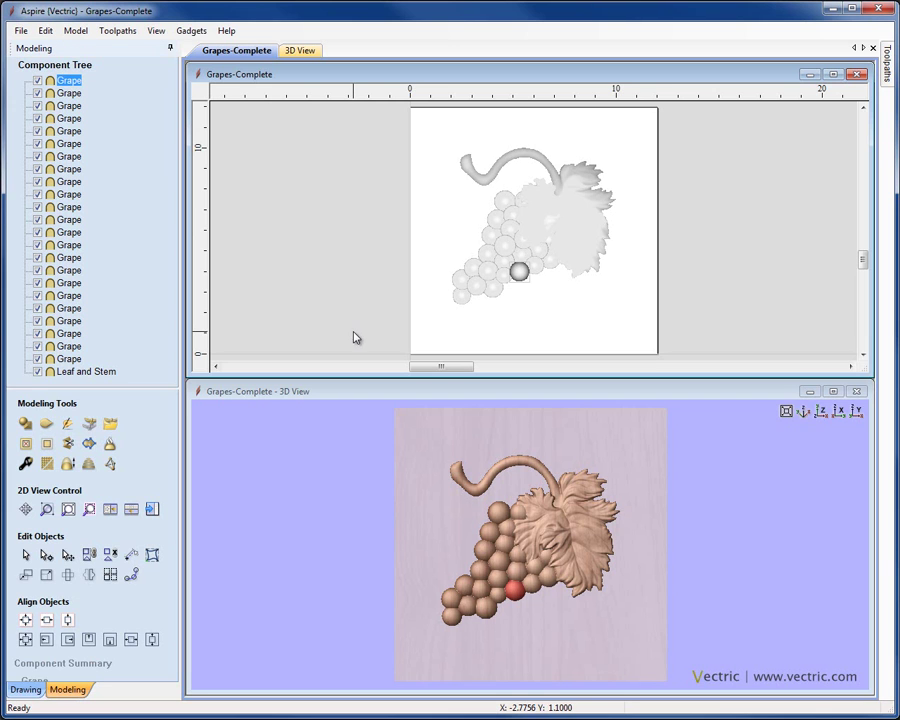
{"action": "left_click", "coordinate": [73, 360], "text": "shift"}
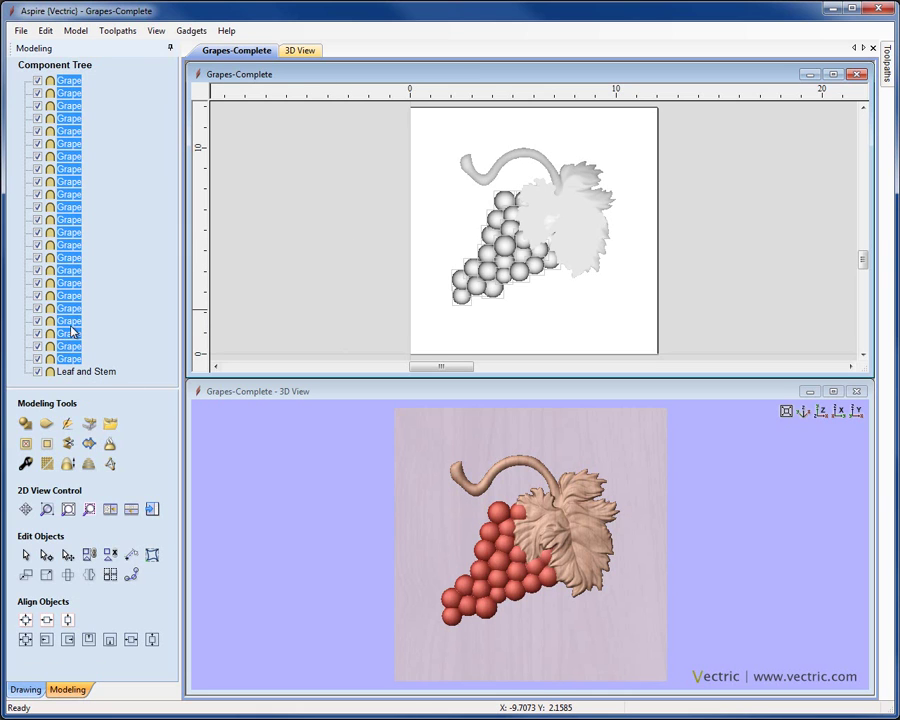
{"action": "right_click", "coordinate": [67, 201]}
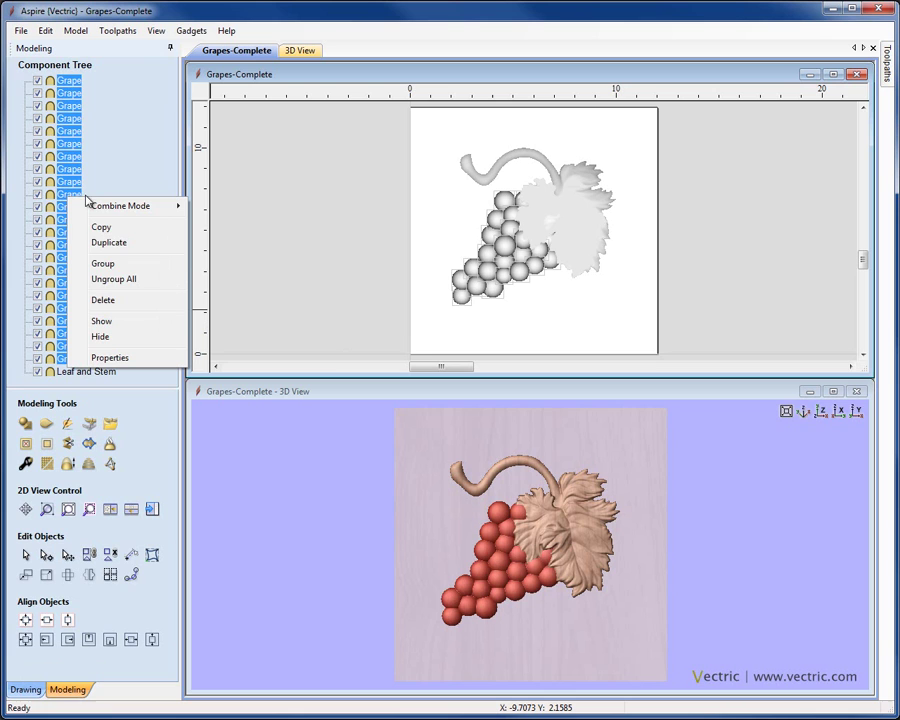
{"action": "left_click", "coordinate": [117, 264]}
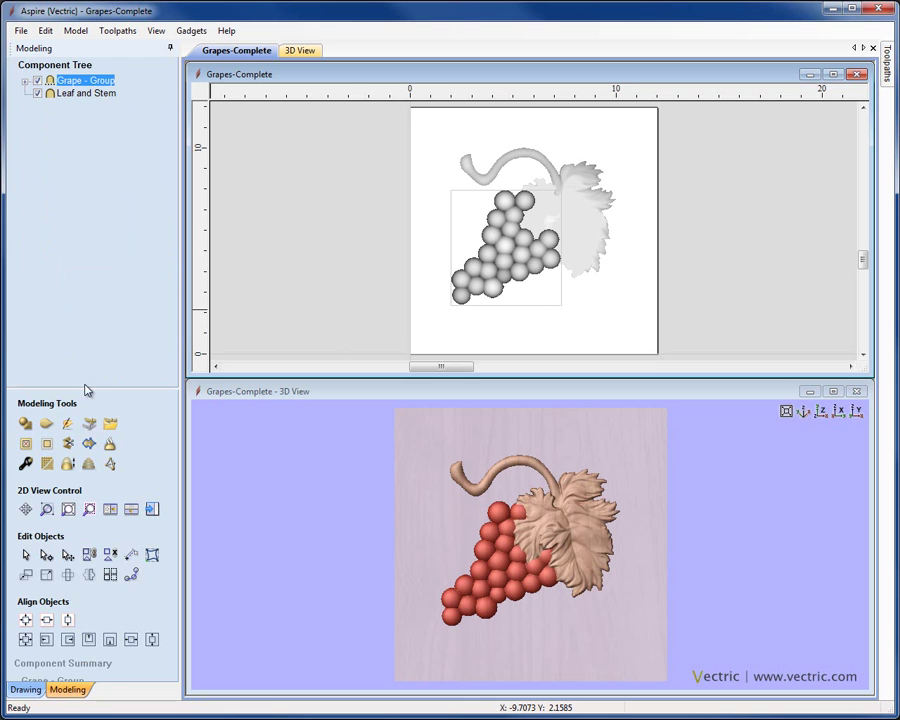
{"action": "left_click_drag", "start_coordinate": [84, 383], "coordinate": [86, 336]}
{"action": "left_click_drag", "start_coordinate": [87, 221], "coordinate": [86, 204]}
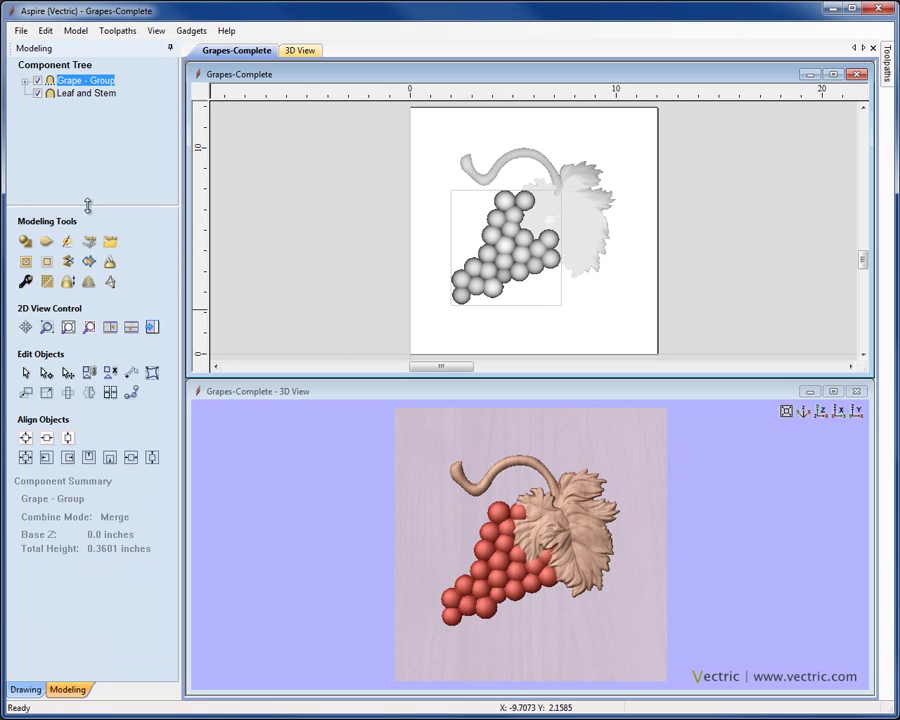
- Review the individual grapes inside the Grape - Group component and collapse the group
{"action": "left_click", "coordinate": [25, 87]}
{"action": "left_click_drag", "start_coordinate": [172, 115], "coordinate": [173, 86]}
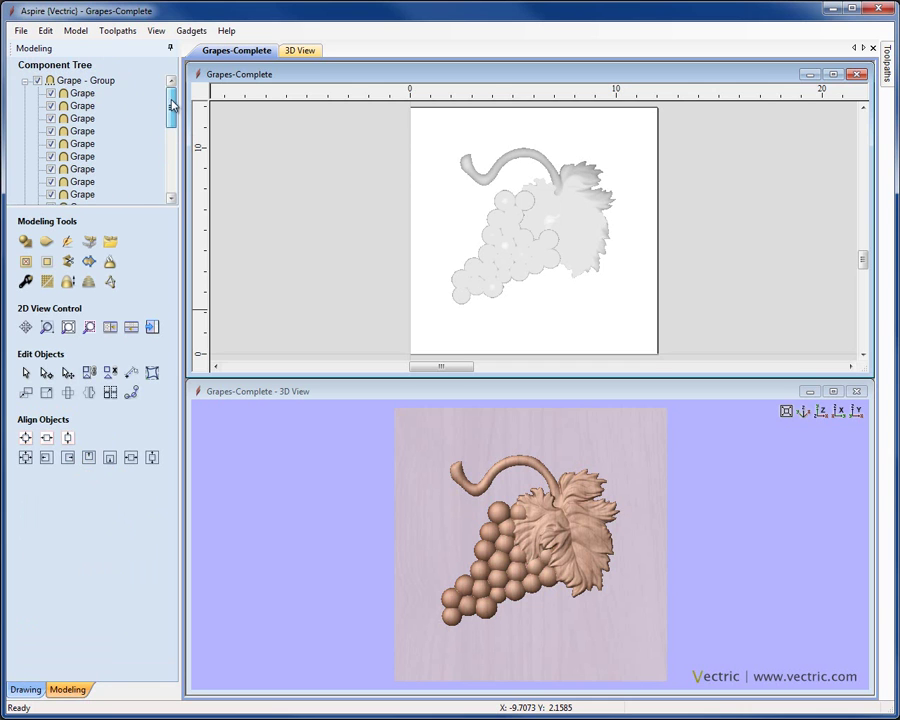
{"action": "left_click", "coordinate": [25, 81]}
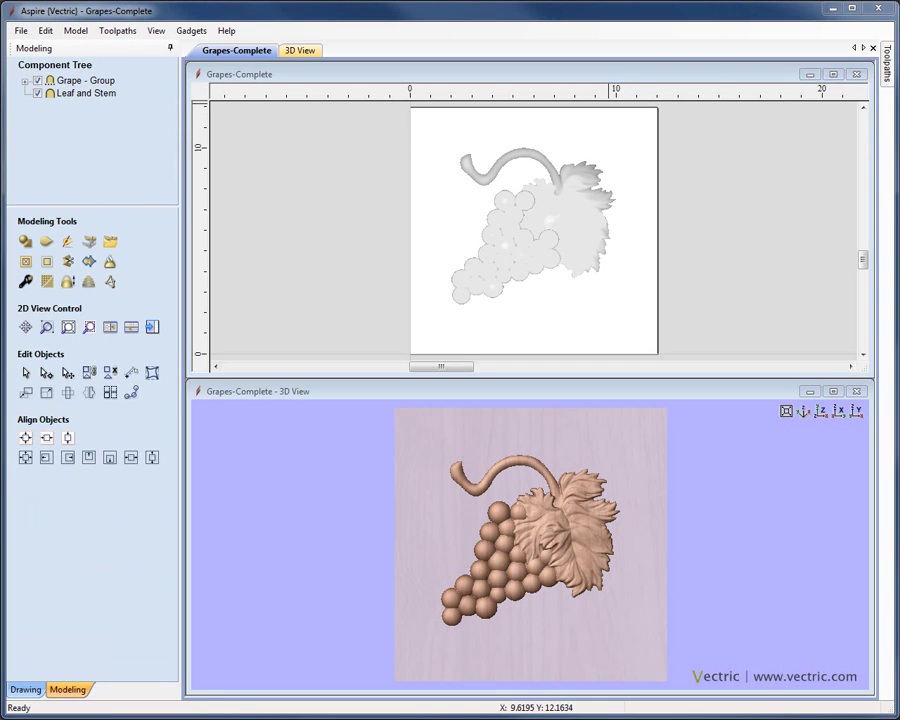
{"action": "left_click", "coordinate": [609, 113]}
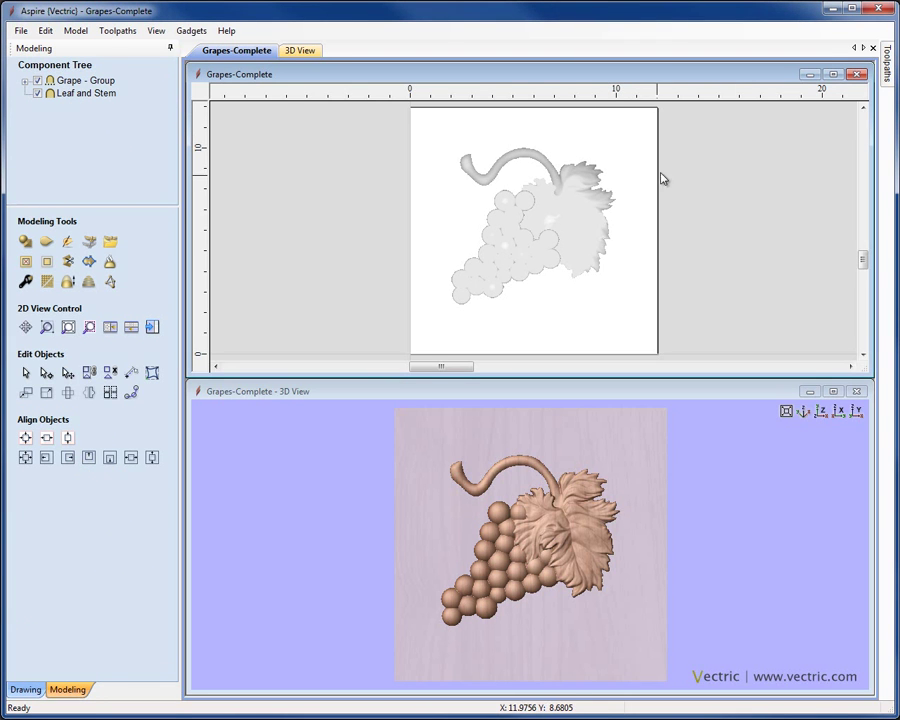
- Scale up the grape group slightly by pulling its corner beyond the lowest grape outward
{"action": "left_click", "coordinate": [497, 267]}
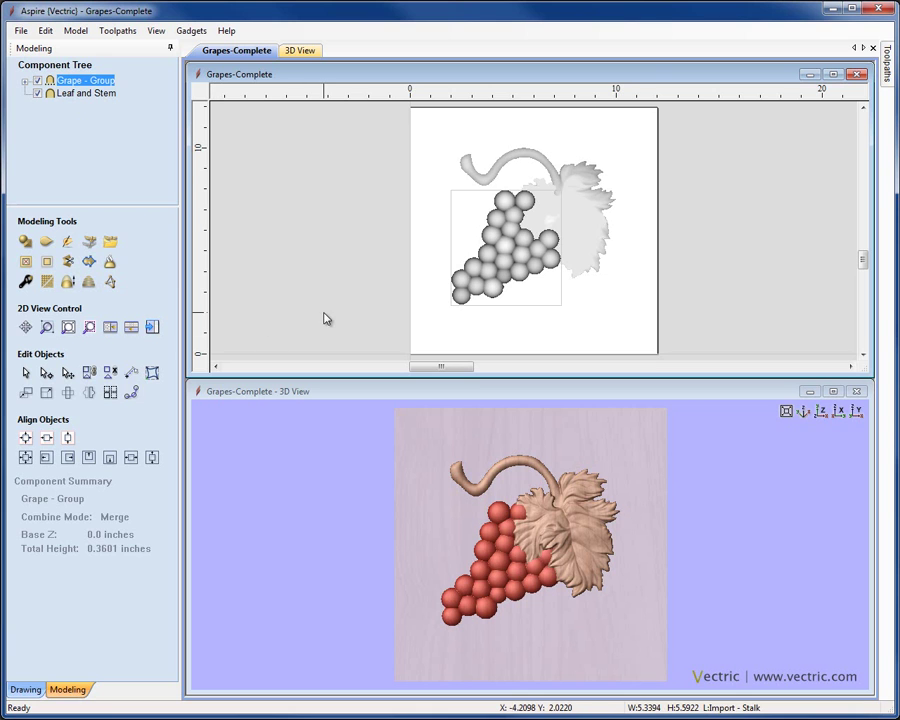
{"action": "left_click", "coordinate": [459, 296]}
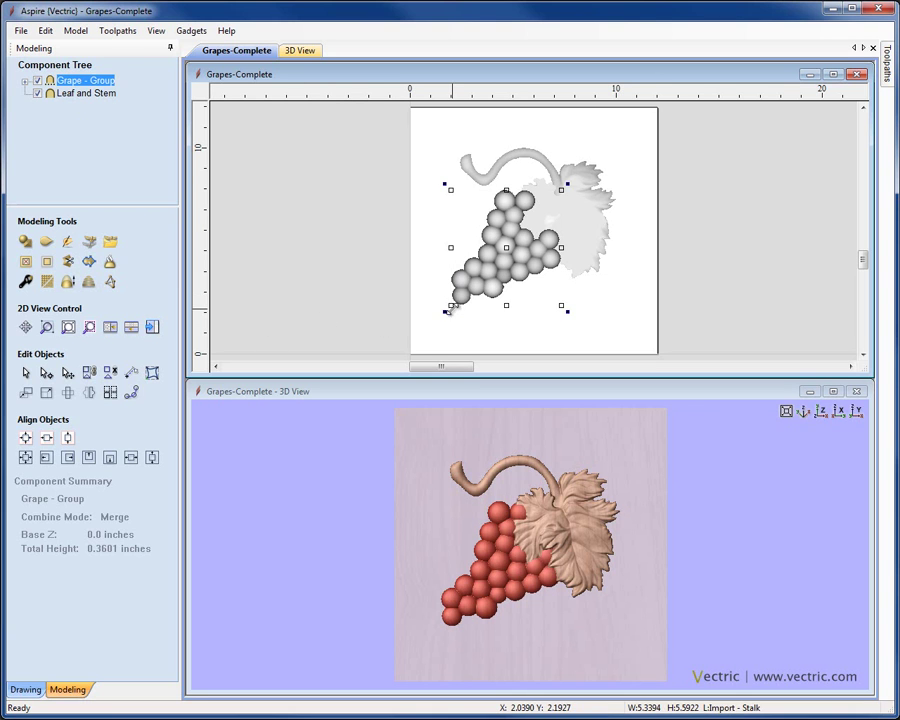
{"action": "left_click", "coordinate": [445, 309]}
{"action": "left_click_drag", "start_coordinate": [443, 310], "coordinate": [434, 320]}
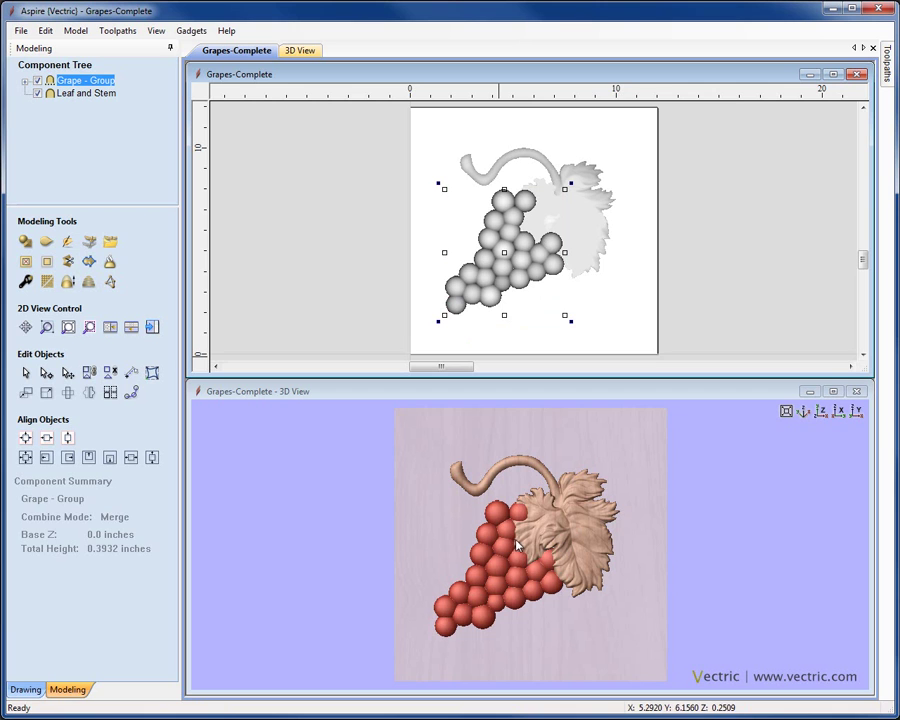
- Apply a 61% fade to the grape group, anchored below the lowest grapes and directed toward the leaf, and check it in 3D
{"action": "left_click", "coordinate": [25, 282]}
{"action": "left_click", "coordinate": [28, 417]}
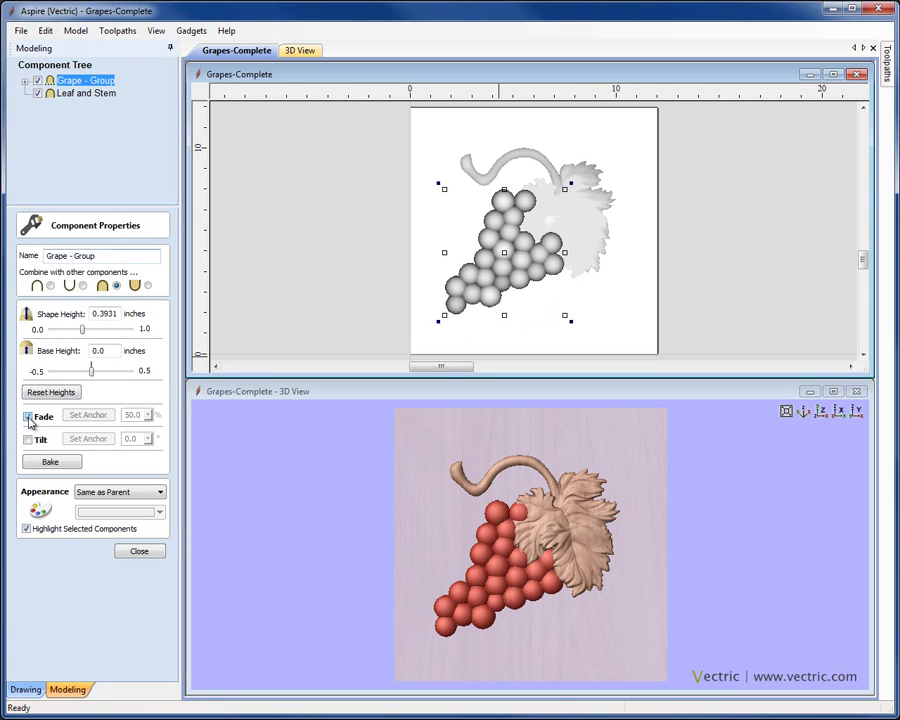
{"action": "left_click", "coordinate": [88, 415]}
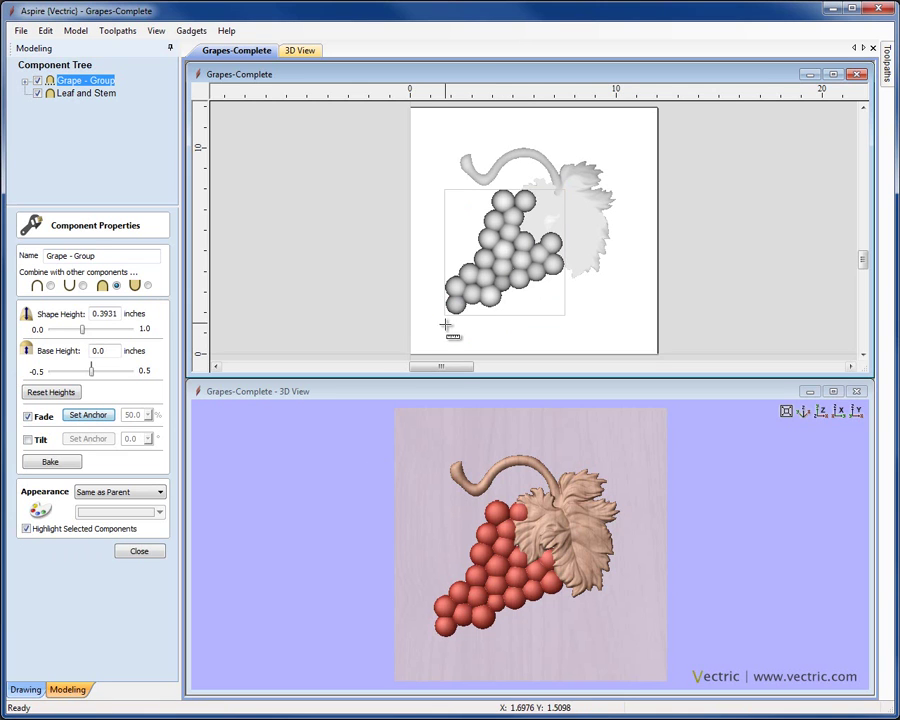
{"action": "left_click_drag", "start_coordinate": [447, 318], "coordinate": [565, 221]}
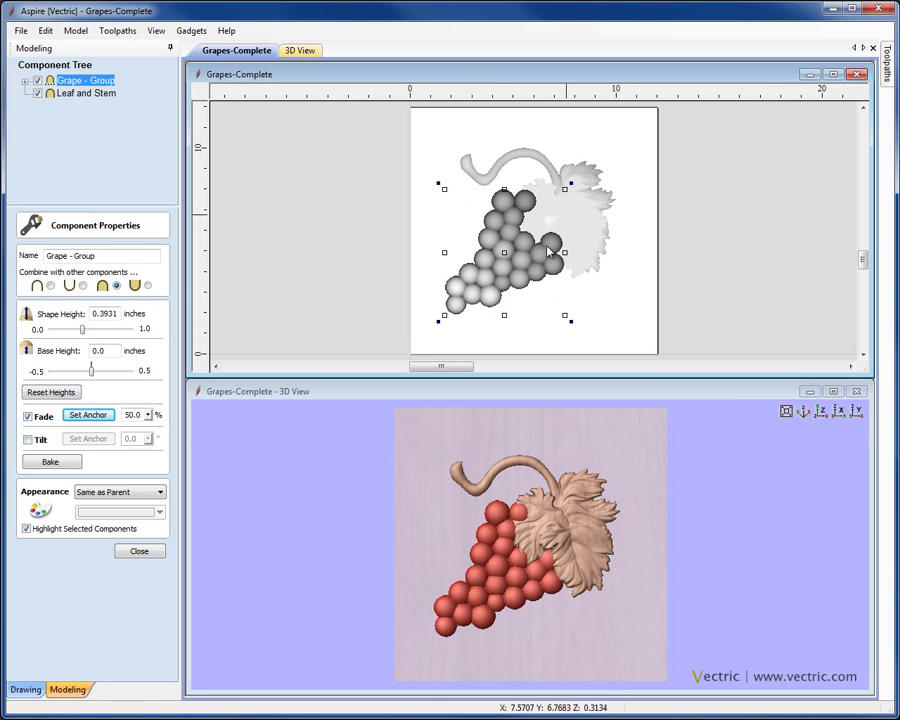
{"action": "left_click", "coordinate": [148, 414]}
{"action": "left_click_drag", "start_coordinate": [147, 426], "coordinate": [156, 428]}
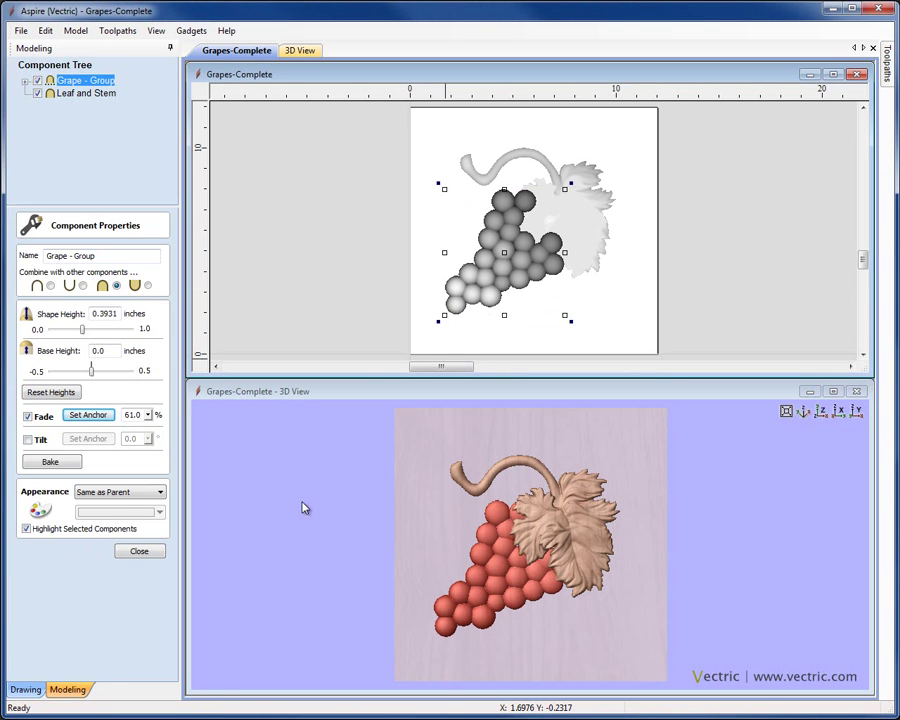
{"action": "left_click_drag", "start_coordinate": [540, 560], "coordinate": [553, 468]}
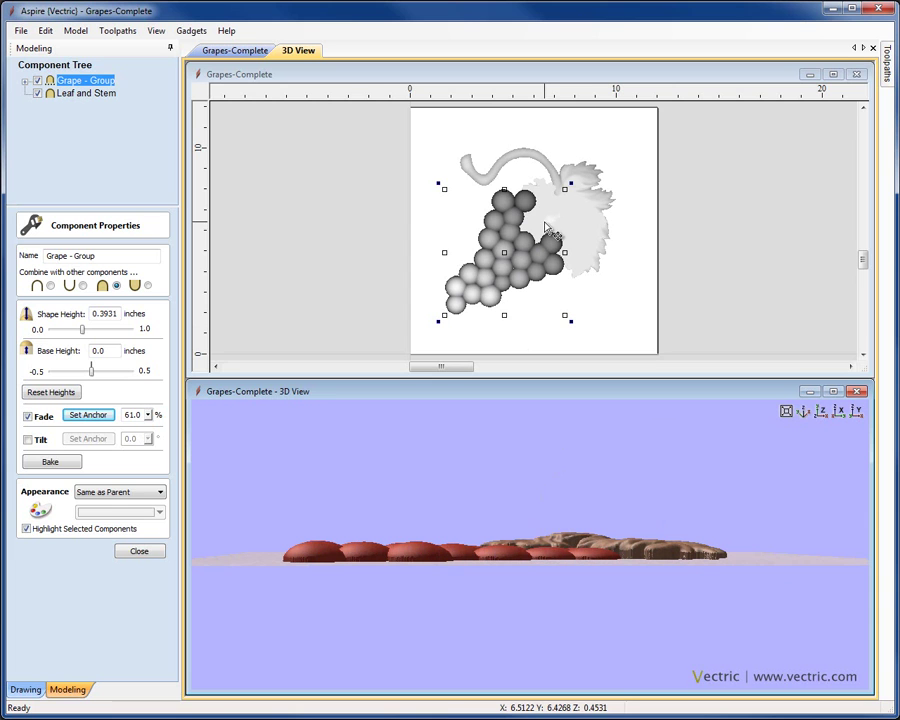
{"action": "left_click", "coordinate": [154, 552]}
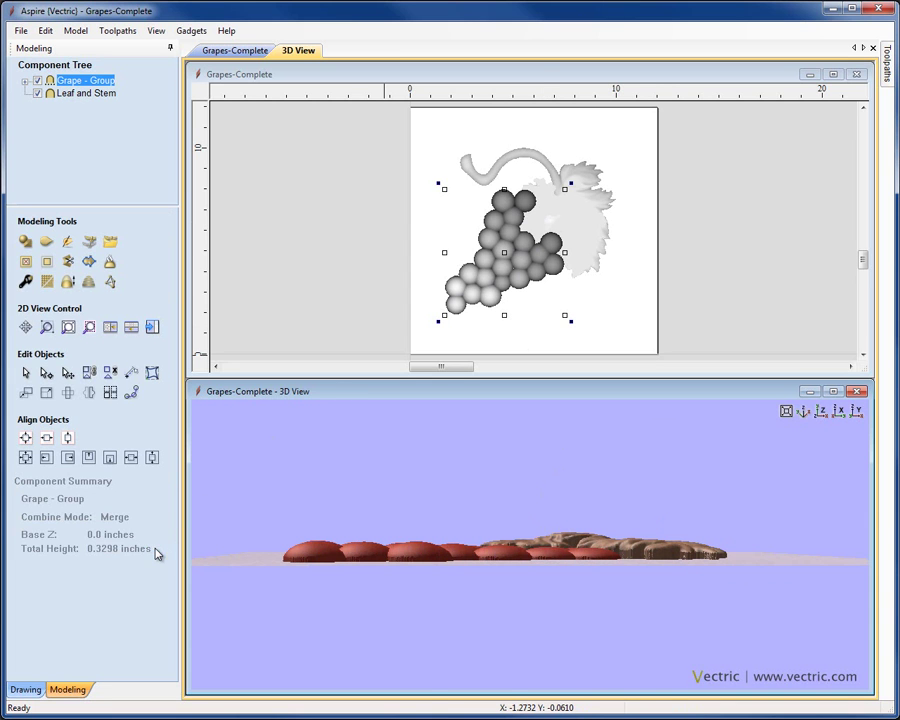
{"action": "left_click", "coordinate": [803, 411]}
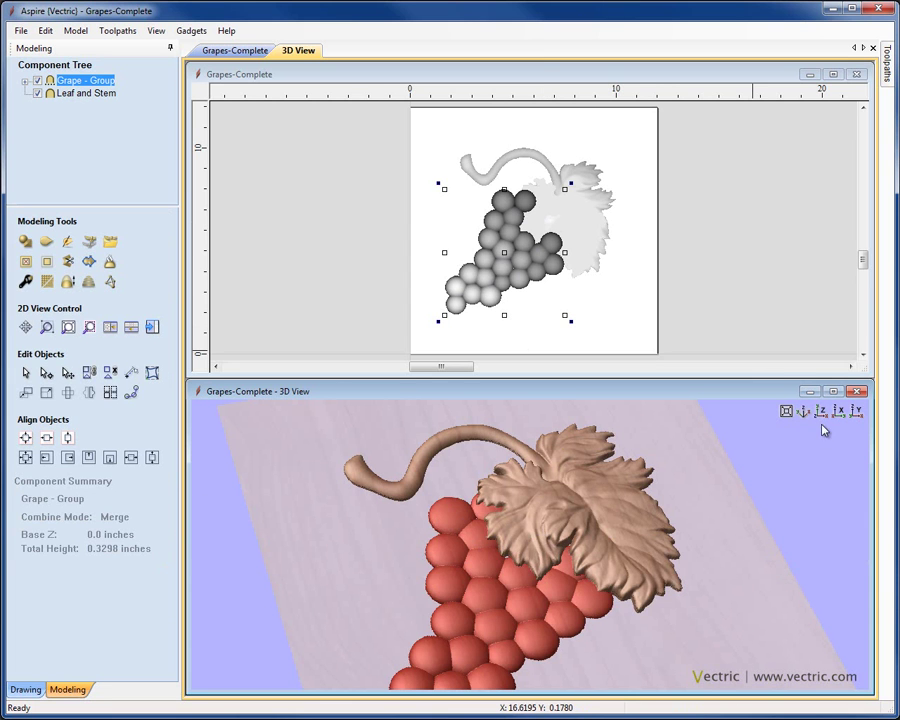
{"action": "left_click", "coordinate": [821, 411]}
{"action": "left_click_drag", "start_coordinate": [757, 508], "coordinate": [447, 587]}
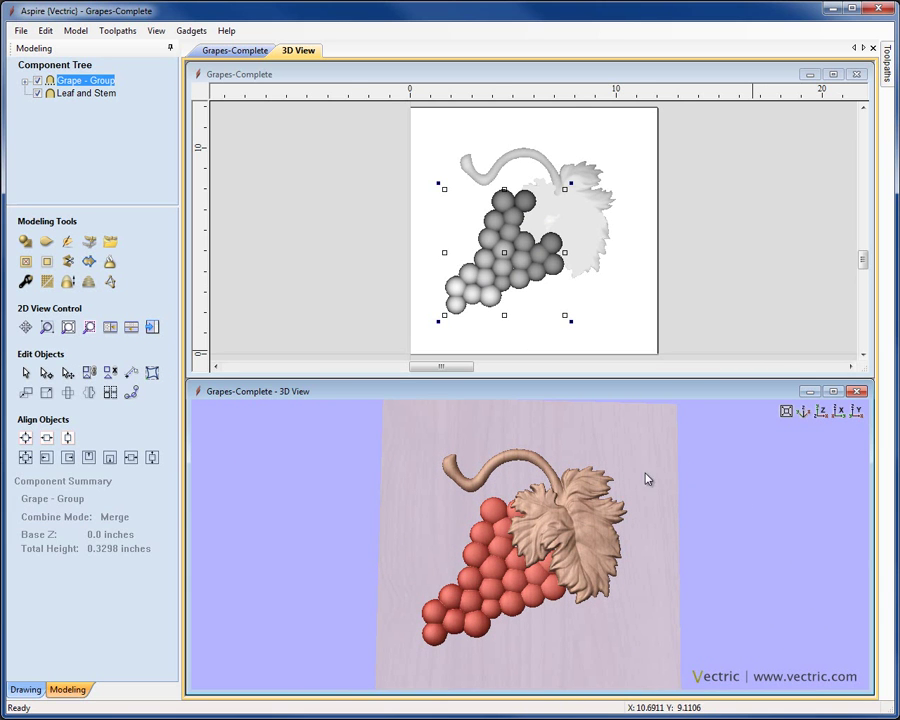
{"action": "left_click", "coordinate": [821, 411]}
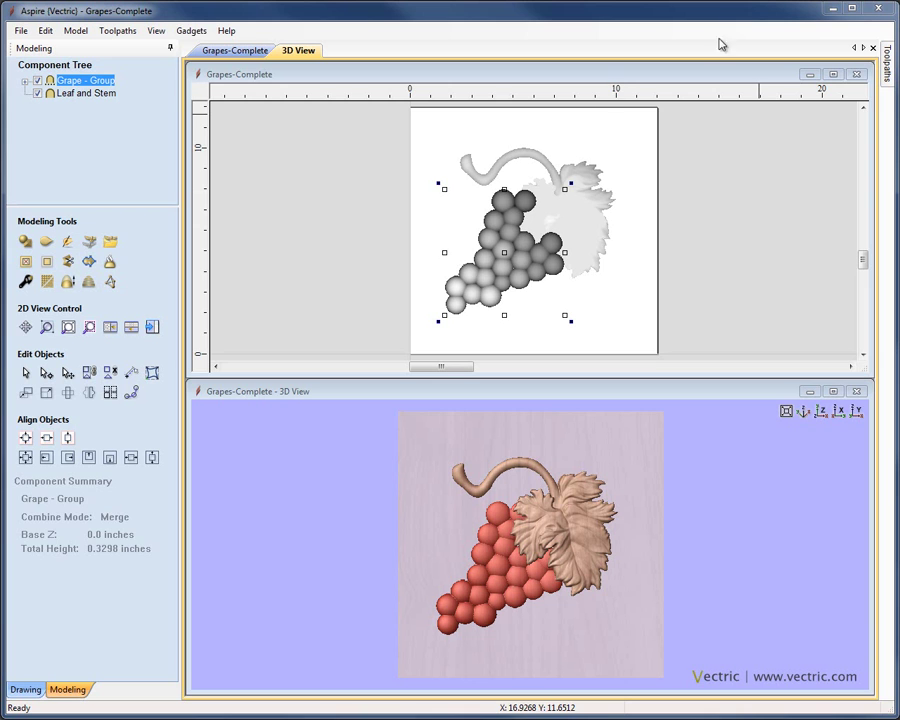
- Ungroup the faded grape group, inspect the grapes against the leaf up close, and undo the ungrouping
{"action": "right_click", "coordinate": [77, 86]}
{"action": "left_click", "coordinate": [109, 168]}
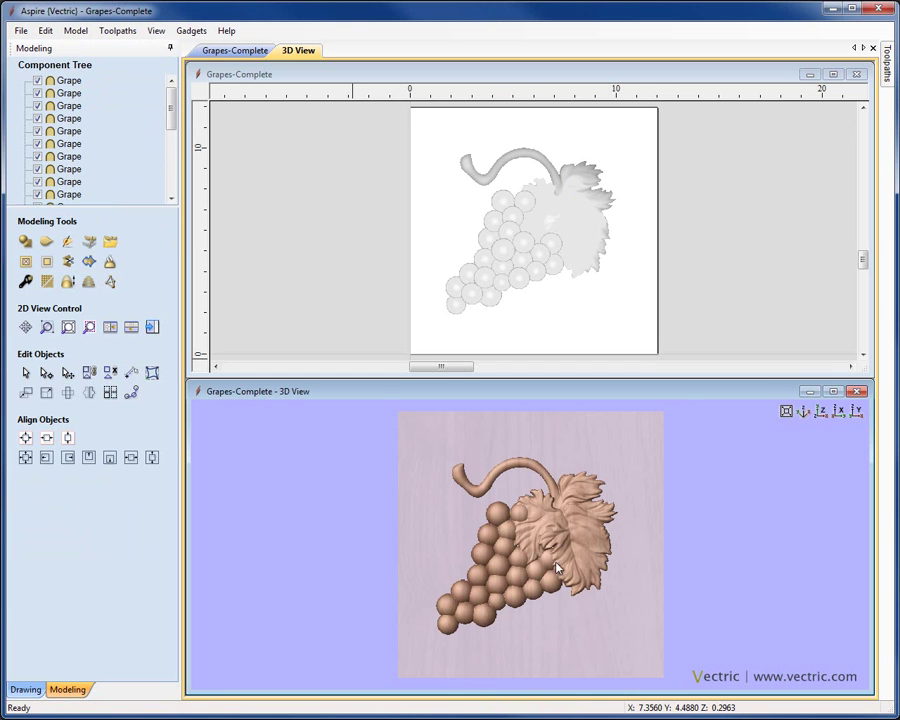
{"action": "left_click_drag", "start_coordinate": [489, 561], "coordinate": [536, 507]}
{"action": "scroll", "coordinate": [550, 570], "scroll_direction": "up", "scroll_amount": 3}
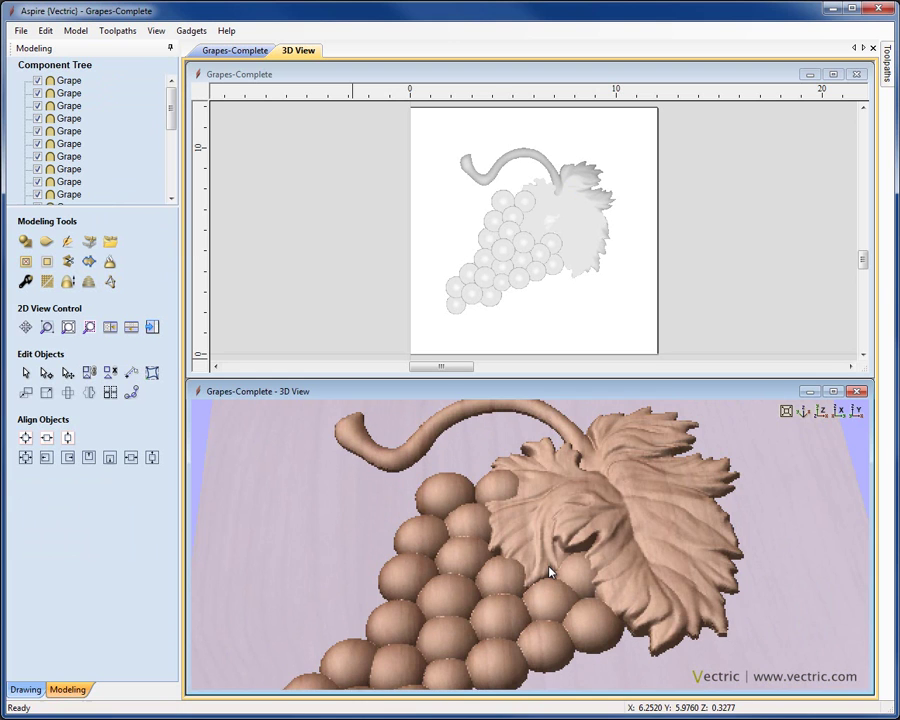
{"action": "scroll", "coordinate": [568, 580], "scroll_direction": "up", "scroll_amount": 2}
{"action": "scroll", "coordinate": [568, 580], "scroll_direction": "up", "scroll_amount": 2}
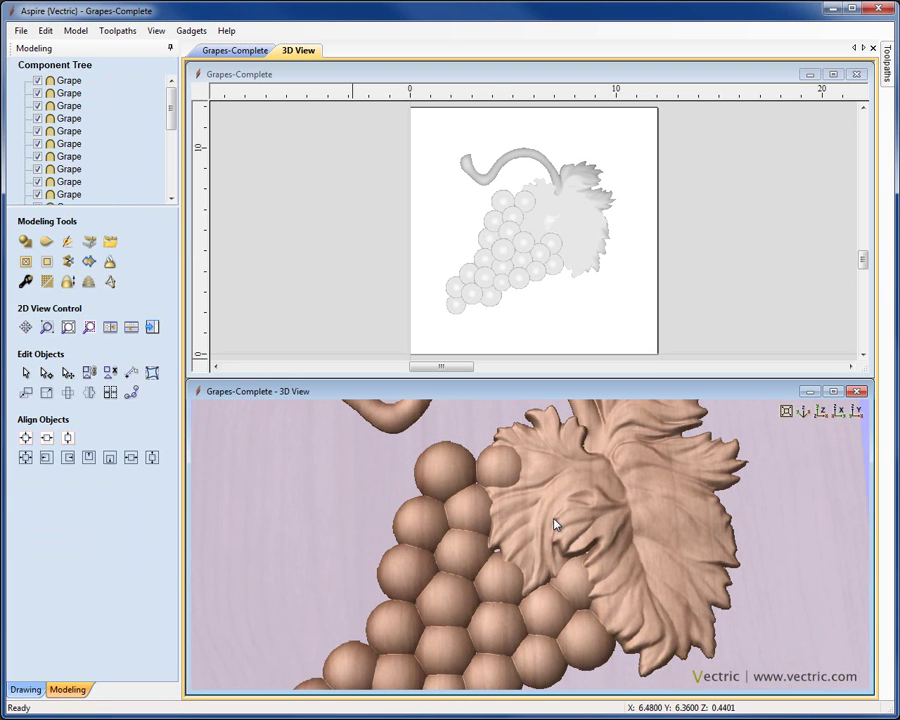
{"action": "left_click", "coordinate": [342, 222]}
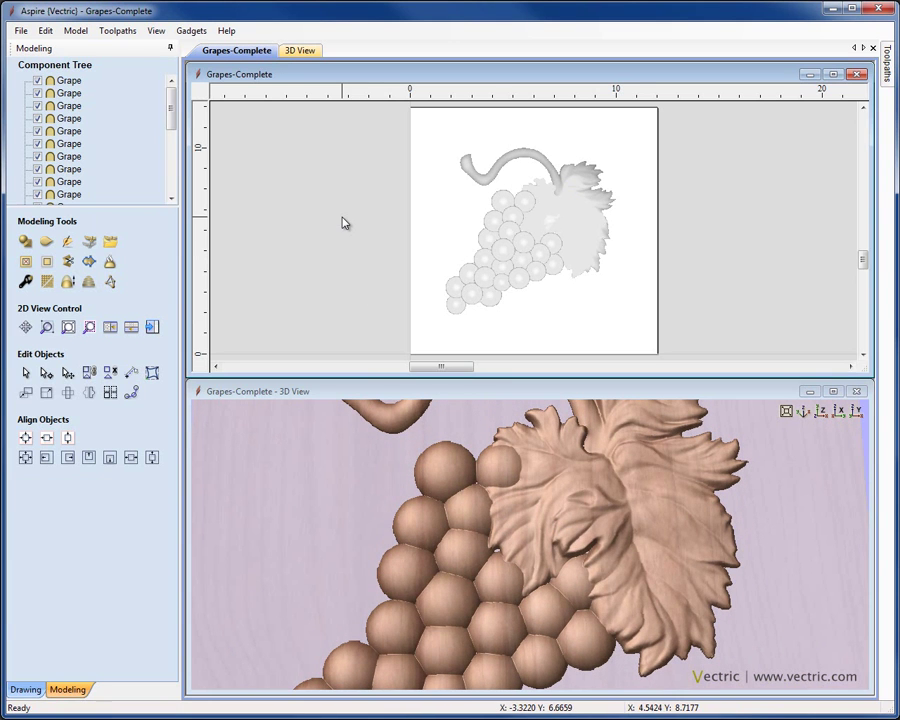
{"action": "key", "text": "ctrl+z"}
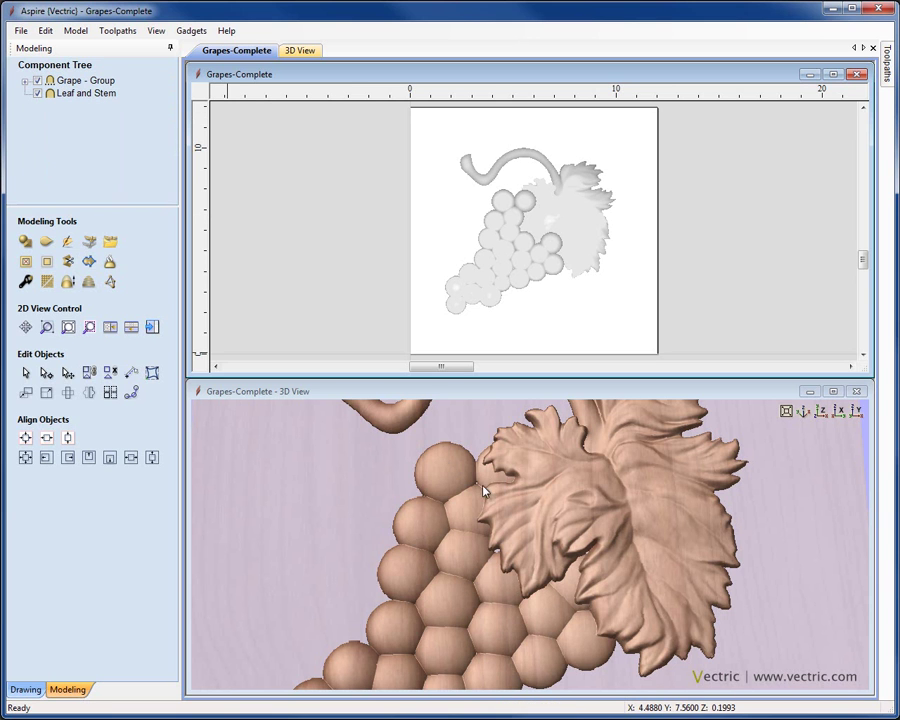
- Inspect the grouped grapes against the leaf up close in 3D and return to the overall top view
{"action": "scroll", "coordinate": [538, 619], "scroll_direction": "down", "scroll_amount": 3}
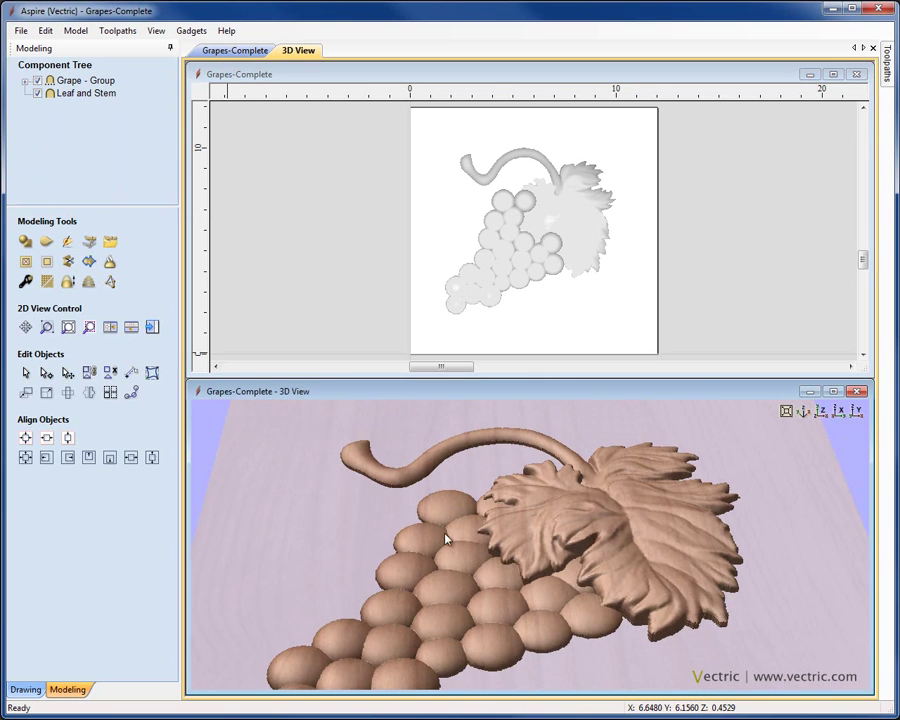
{"action": "scroll", "coordinate": [447, 538], "scroll_direction": "up", "scroll_amount": 3}
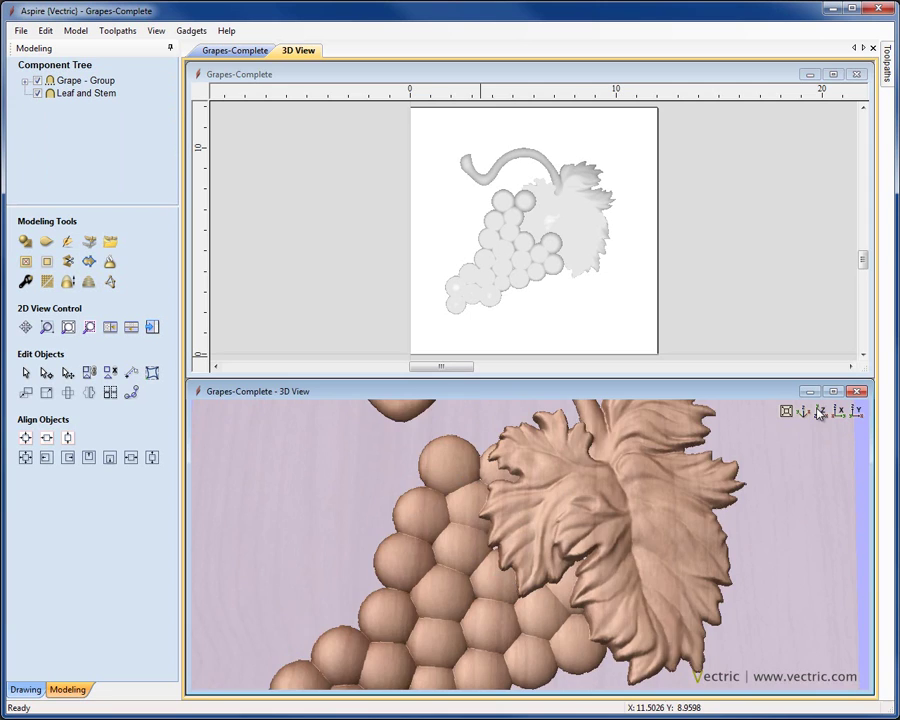
{"action": "left_click", "coordinate": [574, 286]}
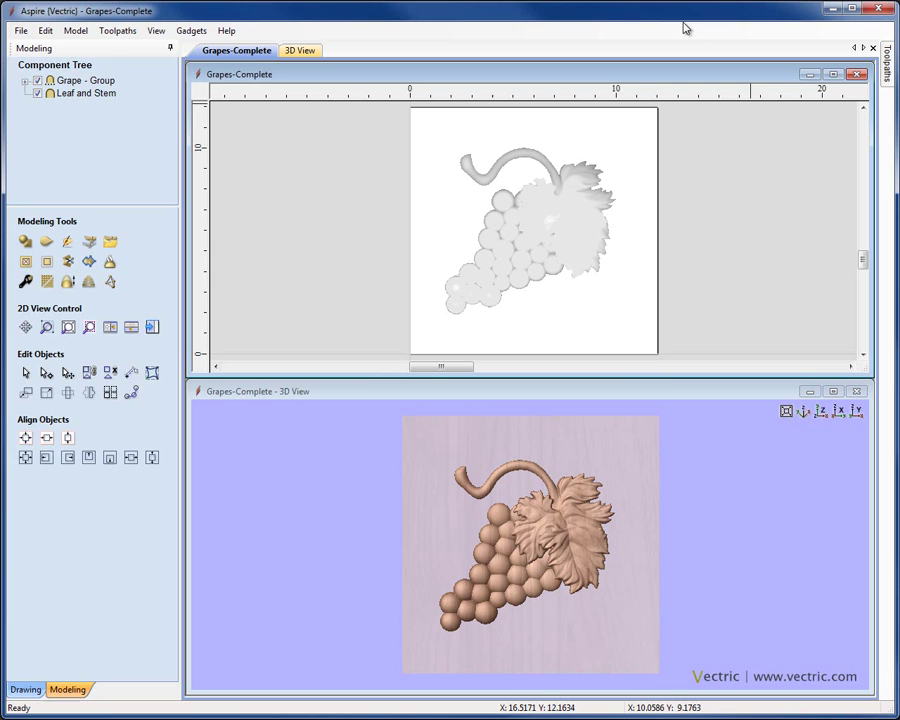
- Bake the grape group and the Leaf and Stem component into a single component
{"action": "left_click", "coordinate": [84, 81]}
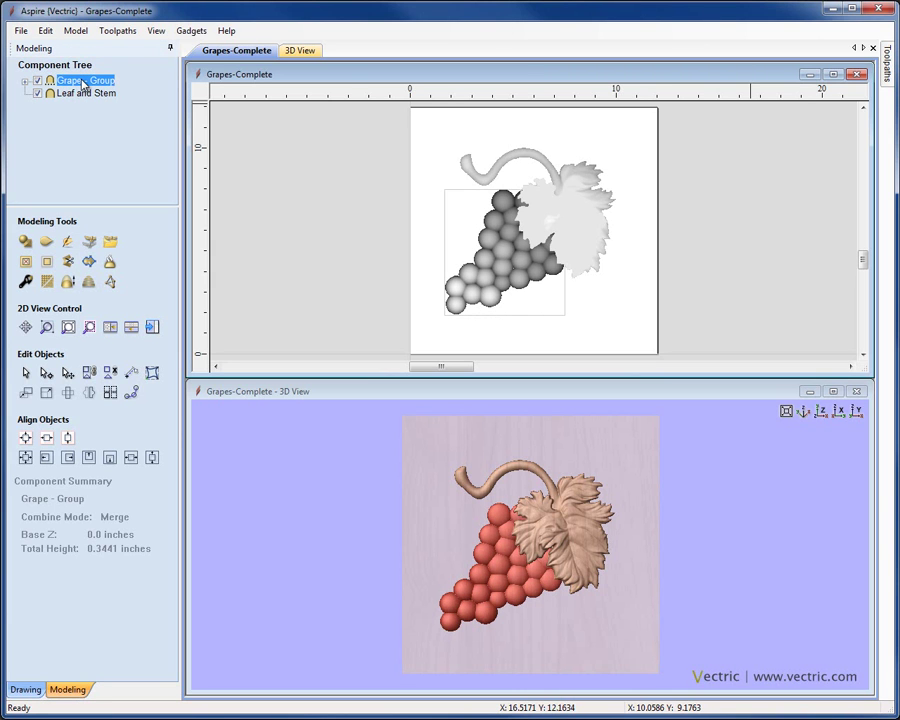
{"action": "left_click", "coordinate": [80, 94]}
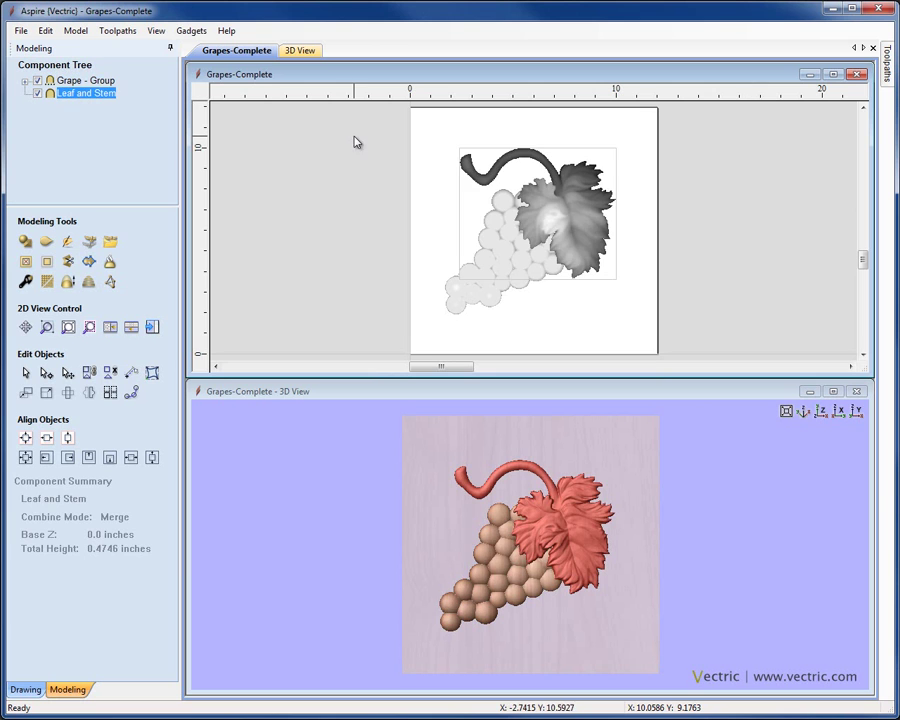
{"action": "left_click", "coordinate": [360, 178]}
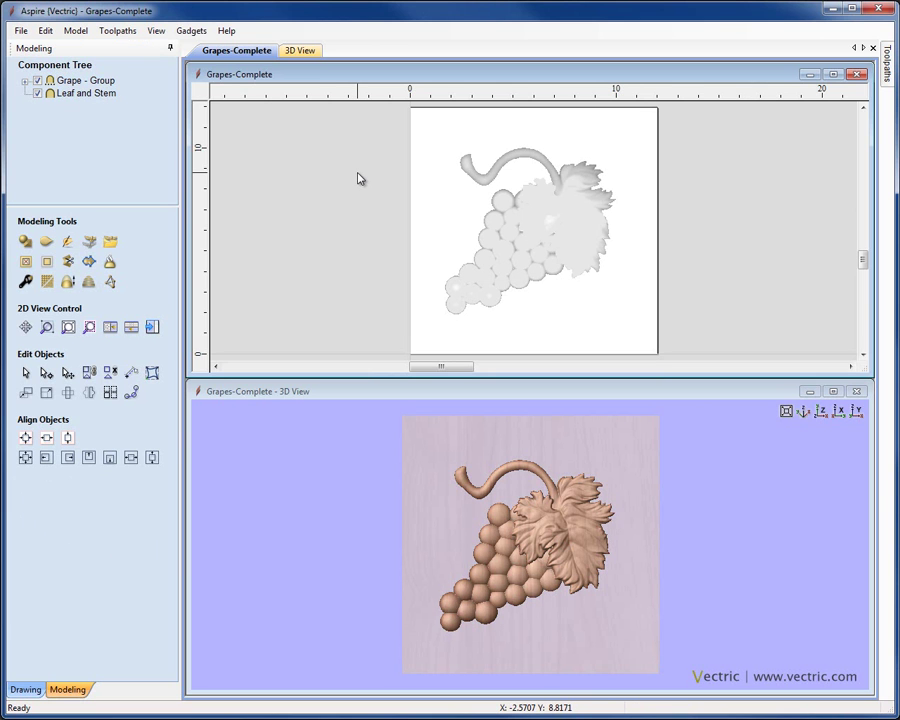
{"action": "left_click", "coordinate": [96, 81]}
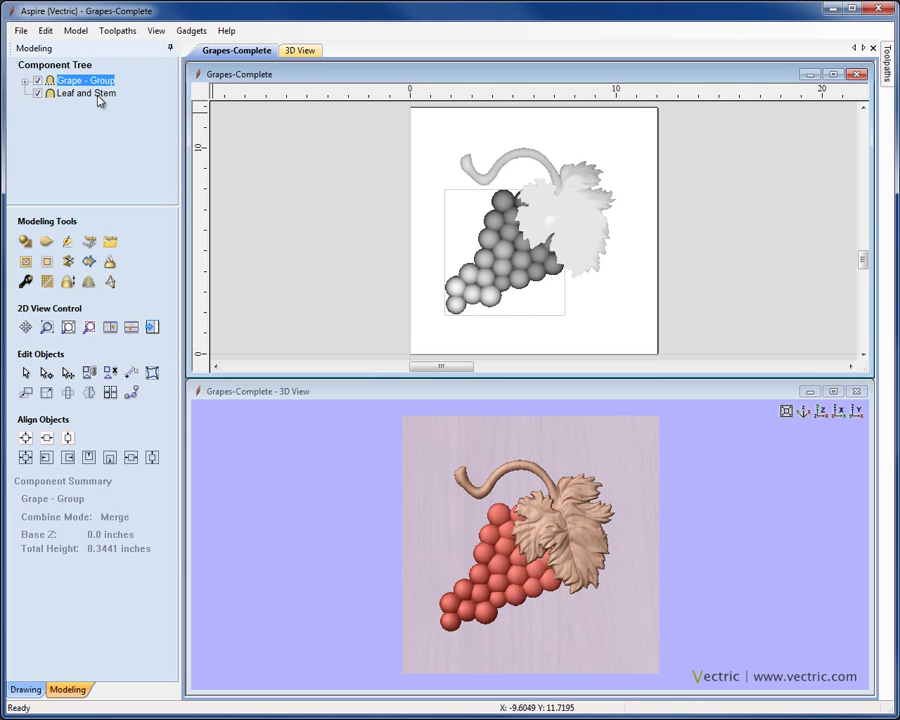
{"action": "left_click", "coordinate": [100, 93], "text": "shift"}
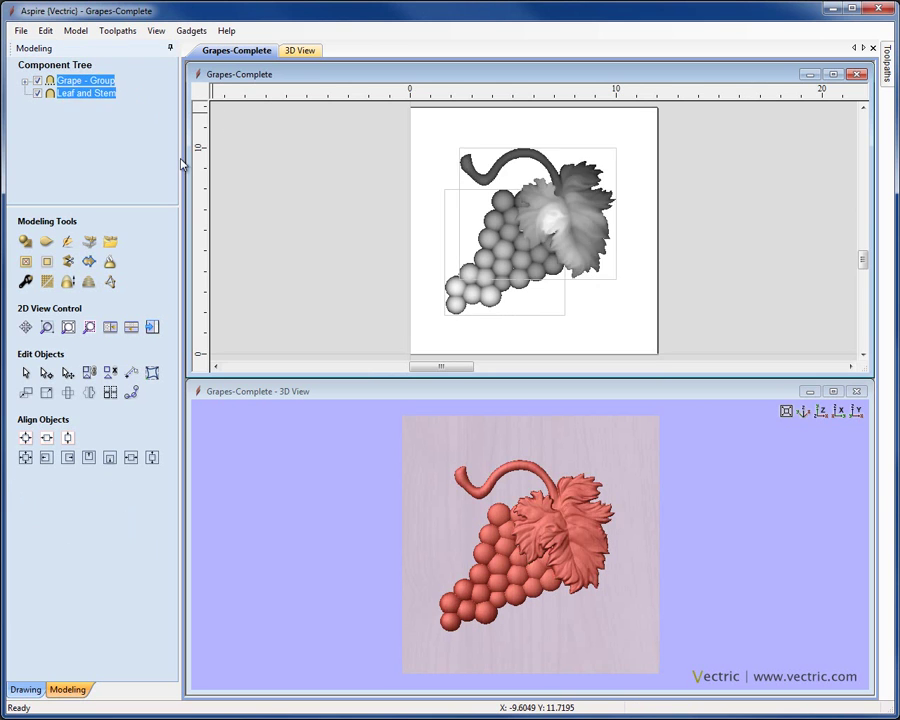
{"action": "left_click", "coordinate": [109, 263]}
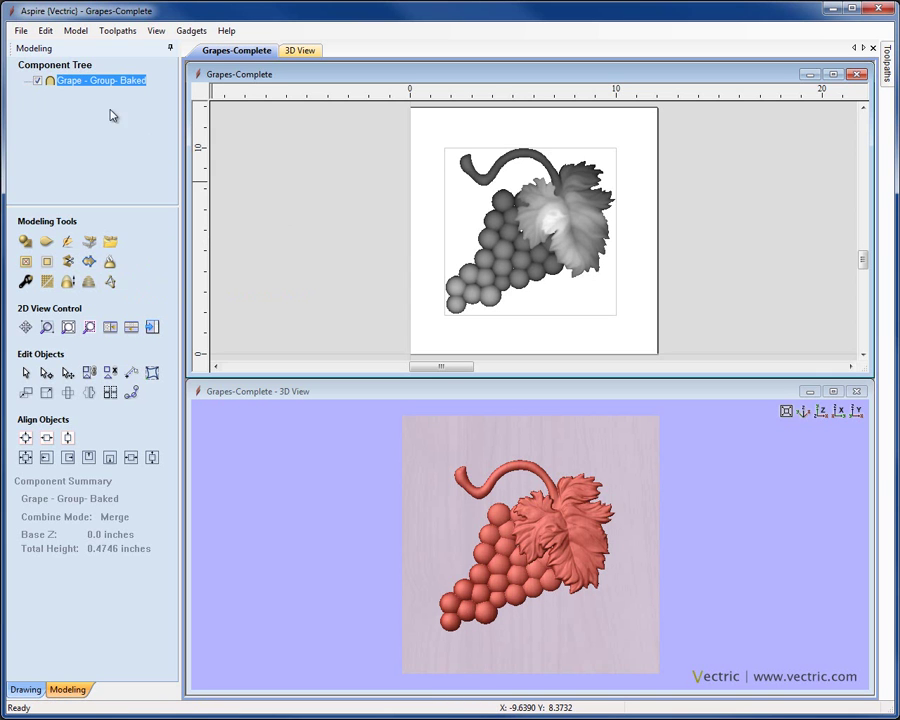
{"action": "left_click", "coordinate": [362, 298]}
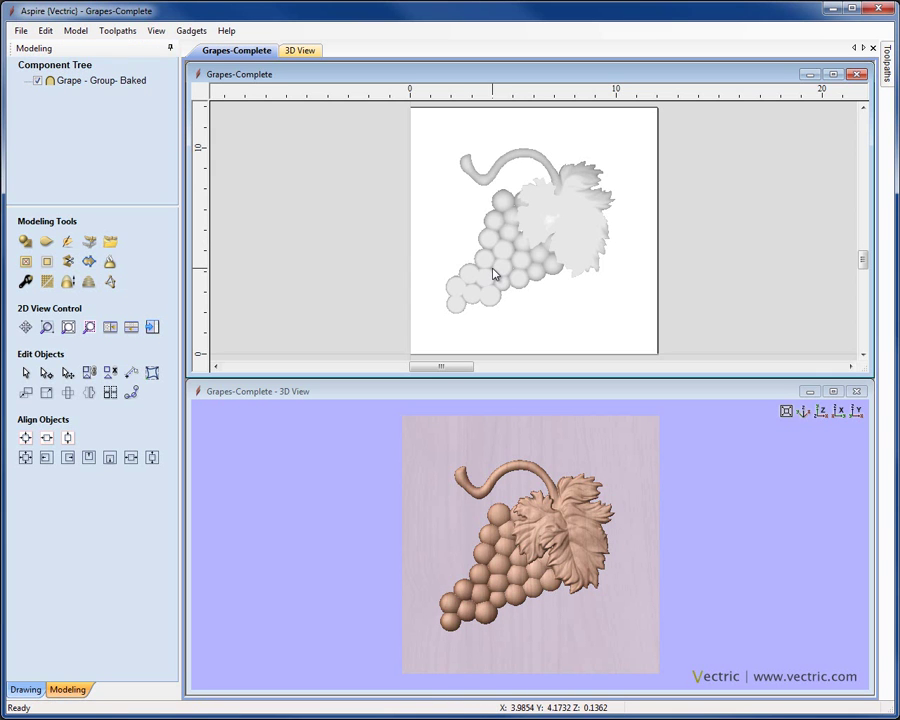
- Rename the baked grape-and-leaf component as All Baked
{"action": "left_click", "coordinate": [493, 273]}
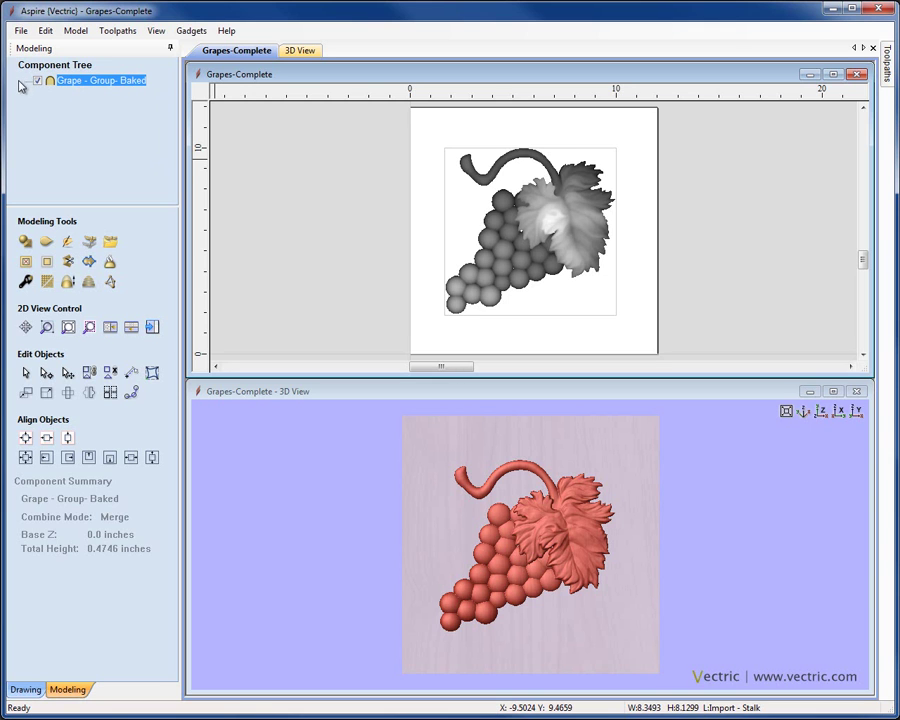
{"action": "right_click", "coordinate": [79, 87]}
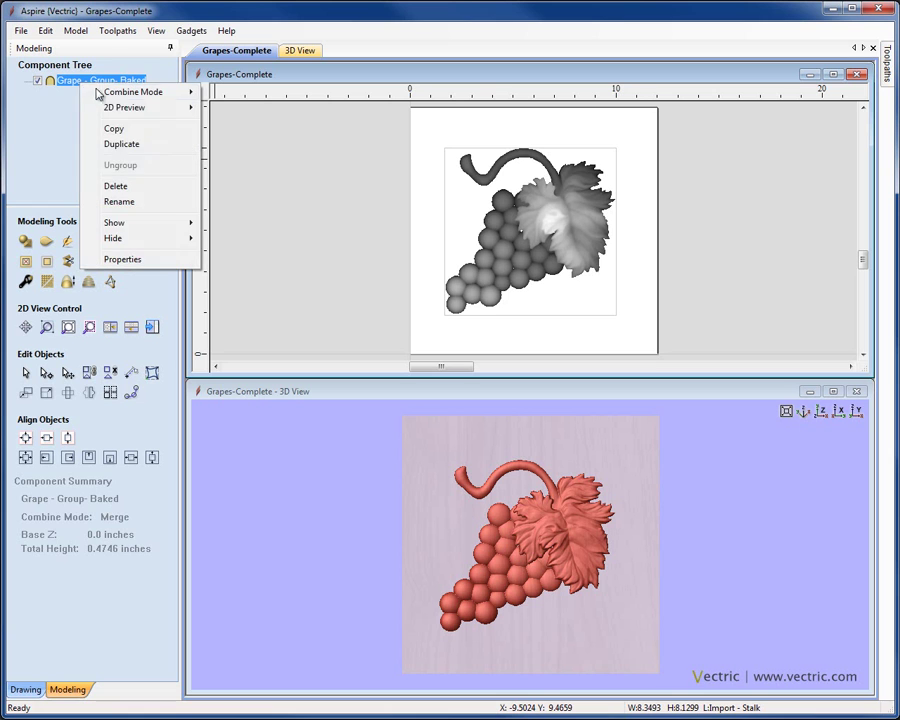
{"action": "left_click", "coordinate": [119, 202]}
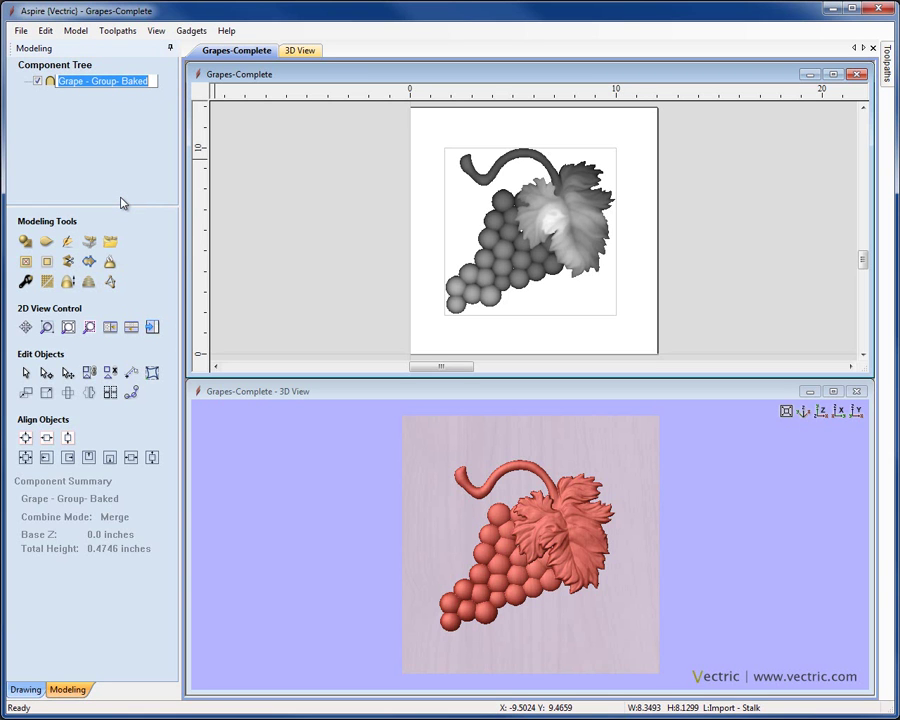
{"action": "type", "text": "All"}
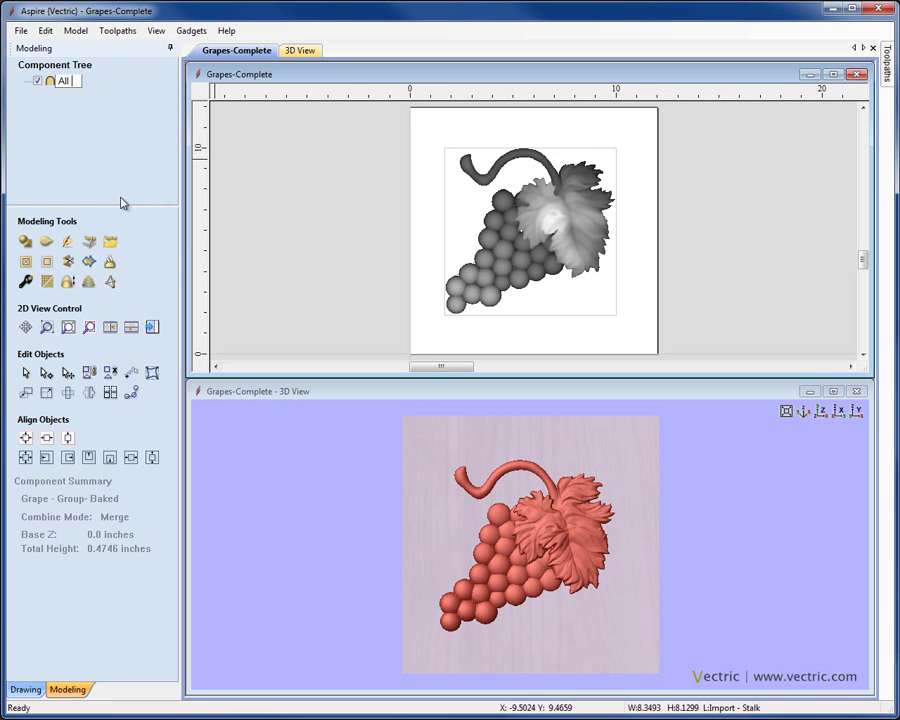
{"action": "type", "text": " Baked"}
{"action": "key", "text": "Return"}
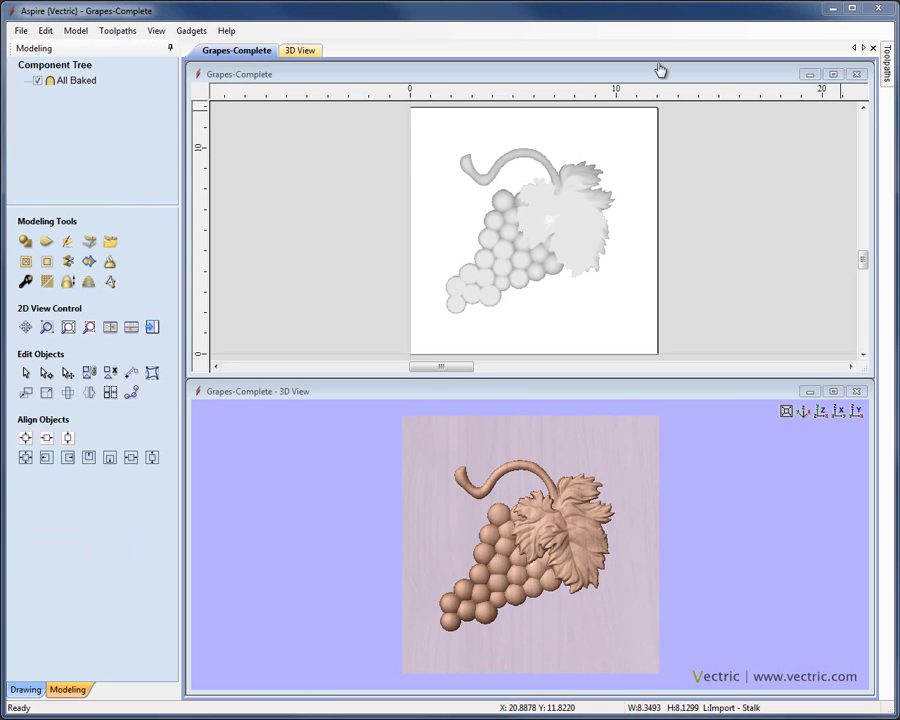
- Smooth the All Baked component at the maximum amount, without preserving transparency, and inspect the whole relief in 3D
{"action": "left_click", "coordinate": [402, 161]}
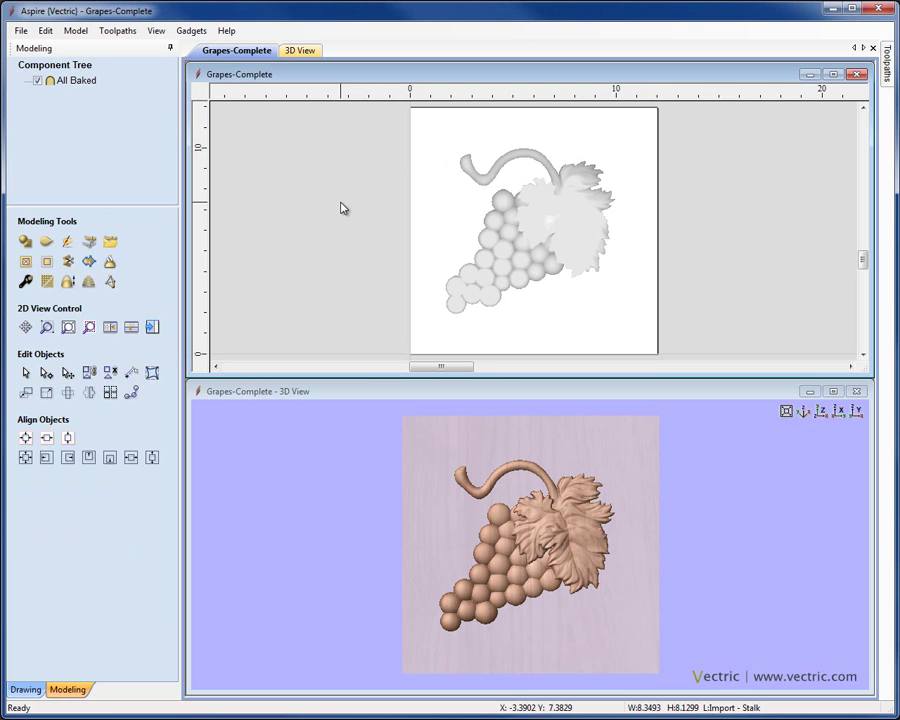
{"action": "left_click", "coordinate": [527, 283]}
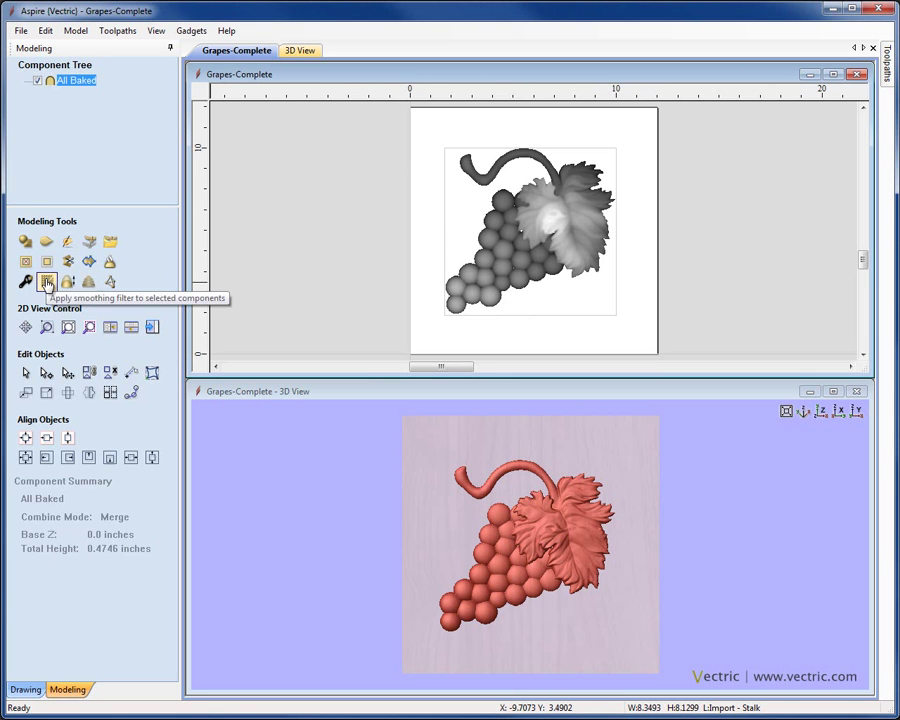
{"action": "left_click", "coordinate": [46, 283]}
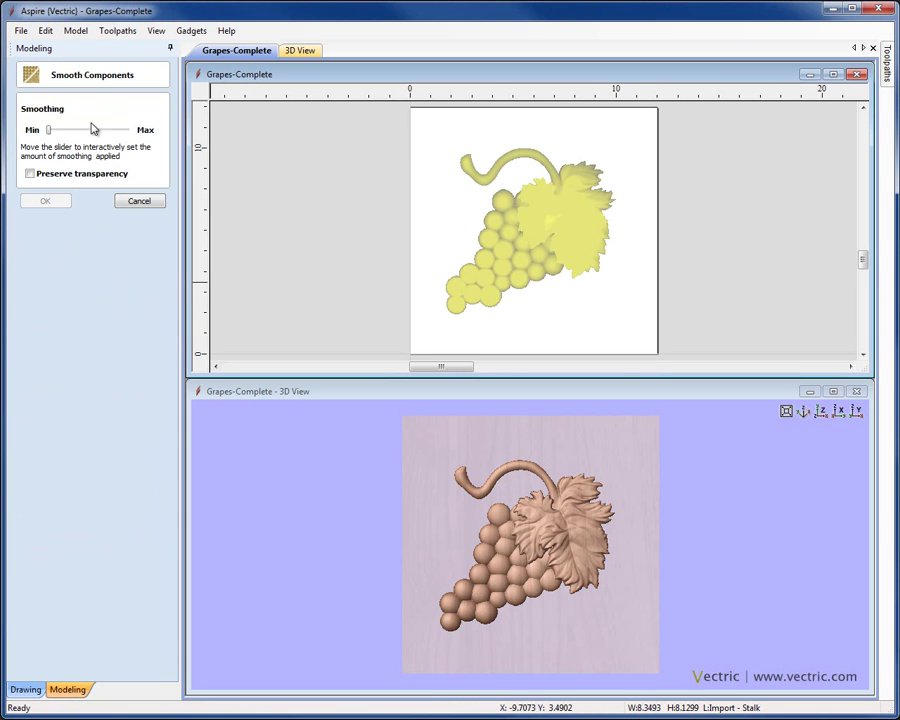
{"action": "left_click_drag", "start_coordinate": [54, 136], "coordinate": [139, 142]}
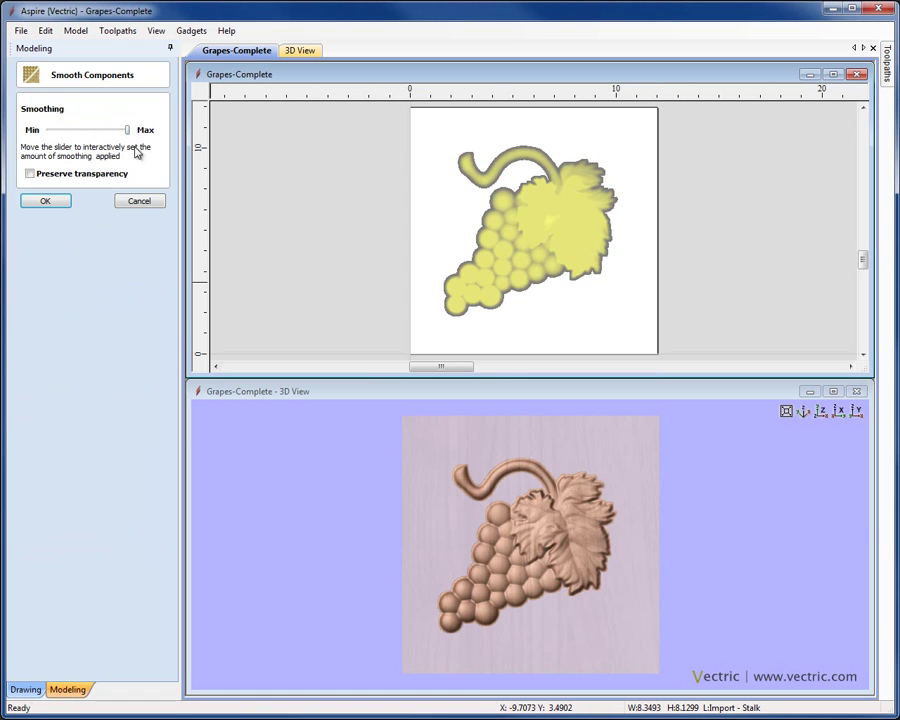
{"action": "left_click", "coordinate": [46, 203]}
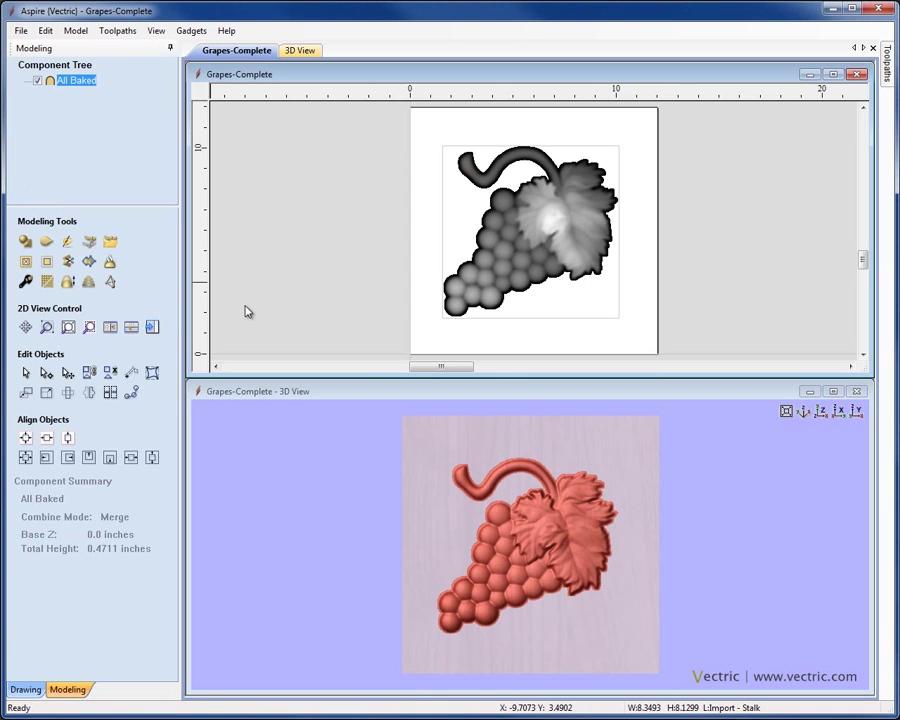
{"action": "left_click_drag", "start_coordinate": [517, 590], "coordinate": [526, 560]}
{"action": "scroll", "coordinate": [535, 525], "scroll_direction": "up", "scroll_amount": 4}
{"action": "scroll", "coordinate": [532, 595], "scroll_direction": "down", "scroll_amount": 5}
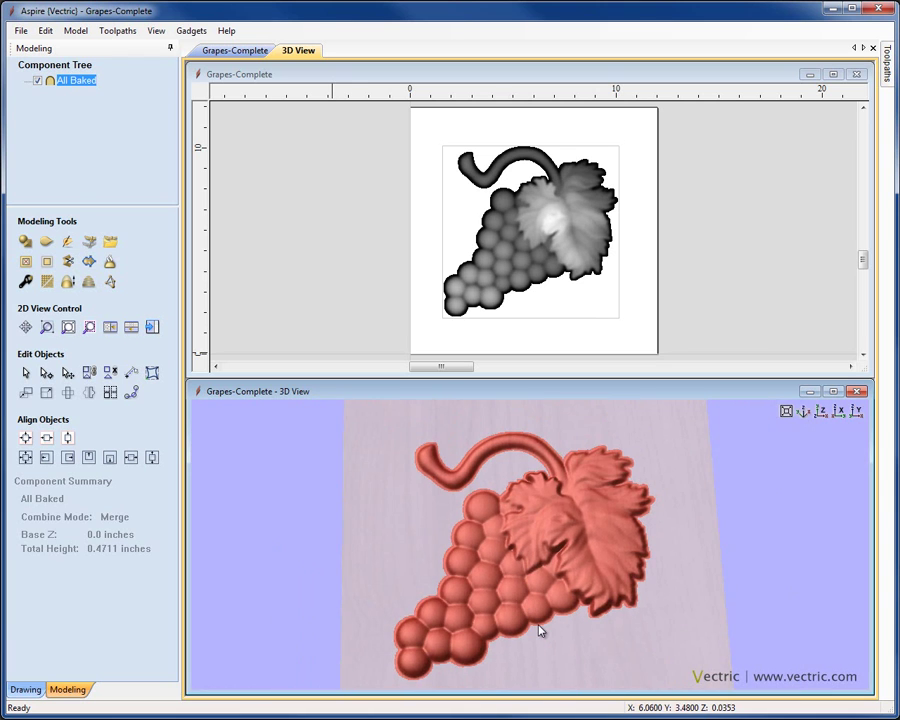
{"action": "mouse_move", "coordinate": [605, 604]}
{"action": "left_mouse_down"}
{"action": "mouse_move", "coordinate": [601, 643]}
{"action": "mouse_move", "coordinate": [595, 613]}
{"action": "mouse_move", "coordinate": [605, 602]}
{"action": "left_mouse_up"}
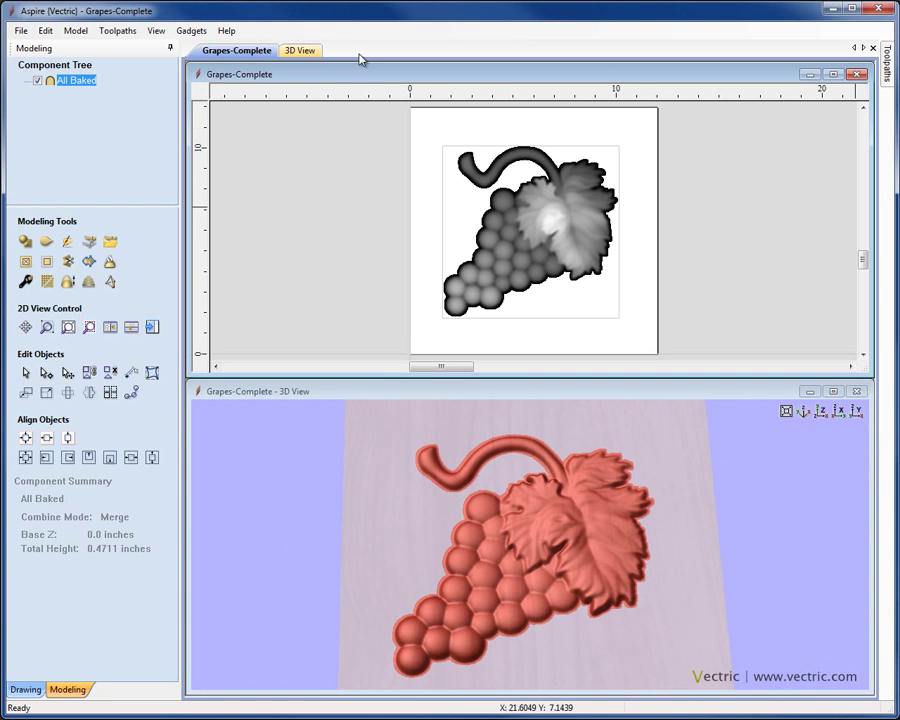
- Undo the smoothing, renaming and baking, and check the separate leaf and grape group components by selecting each one
{"action": "left_click", "coordinate": [366, 157]}
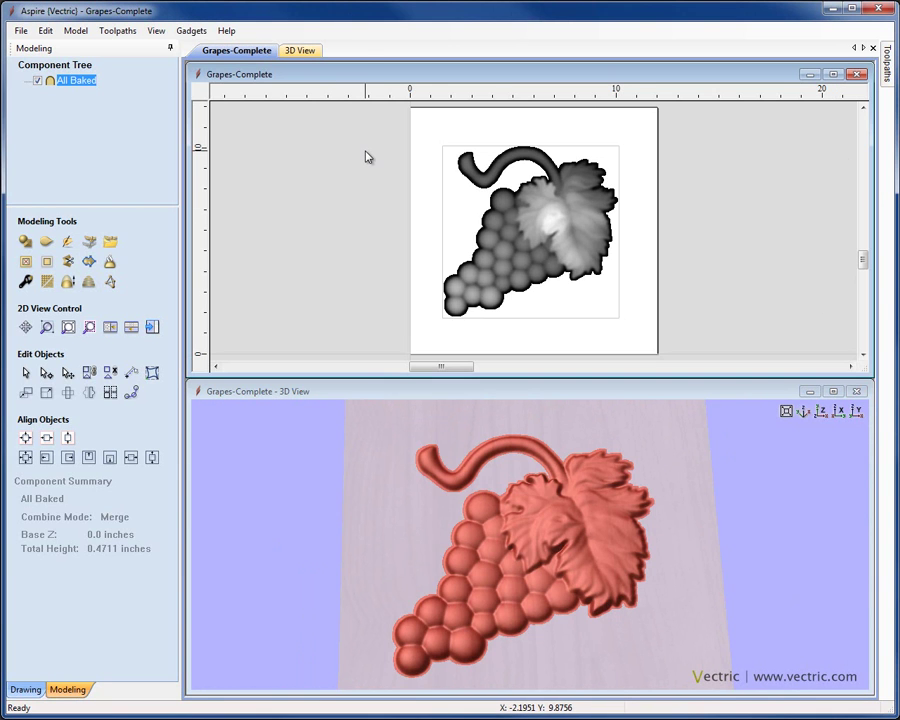
{"action": "left_click", "coordinate": [370, 216]}
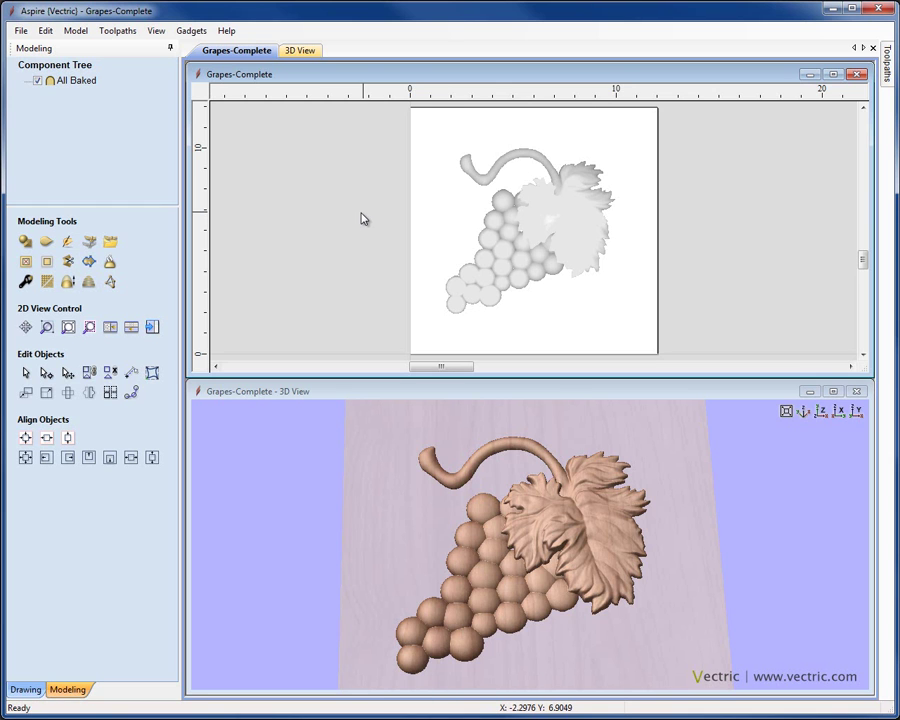
{"action": "key", "text": "ctrl+z"}
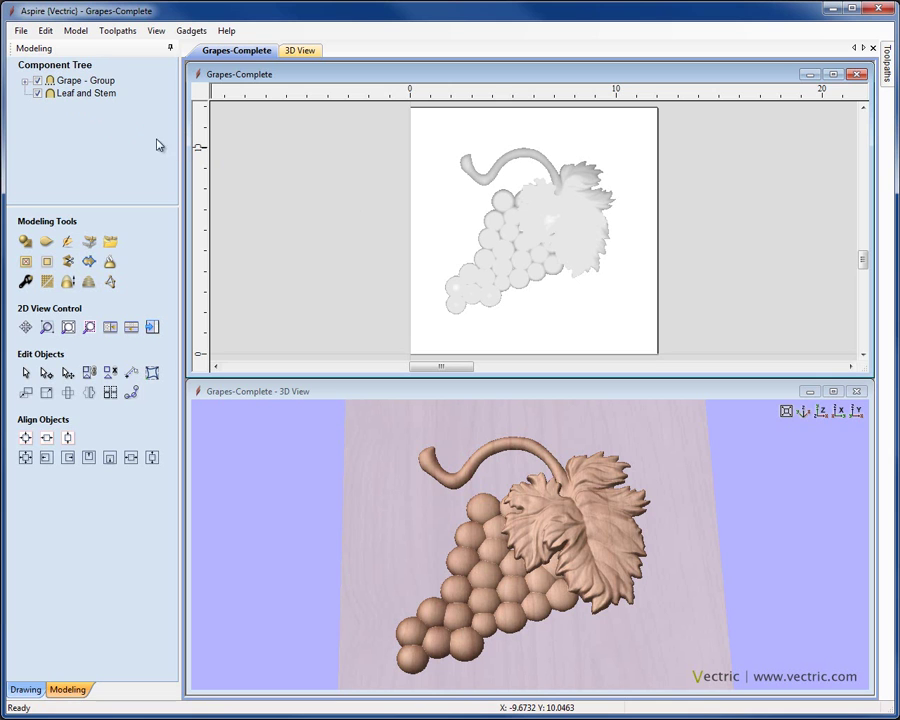
{"action": "left_click", "coordinate": [64, 94]}
{"action": "left_click", "coordinate": [75, 80]}
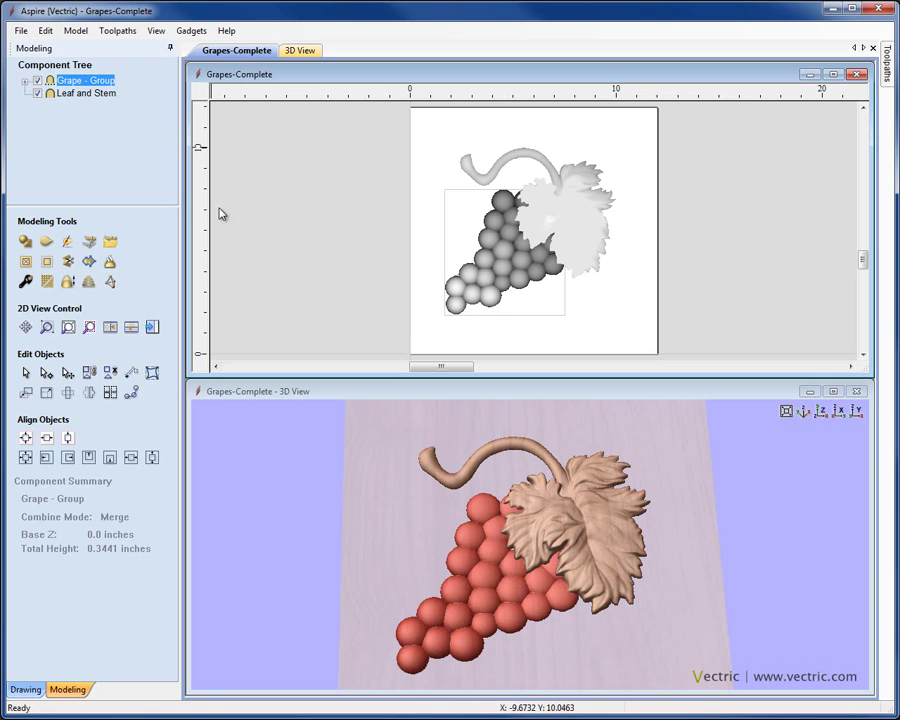
{"action": "left_click", "coordinate": [285, 237]}
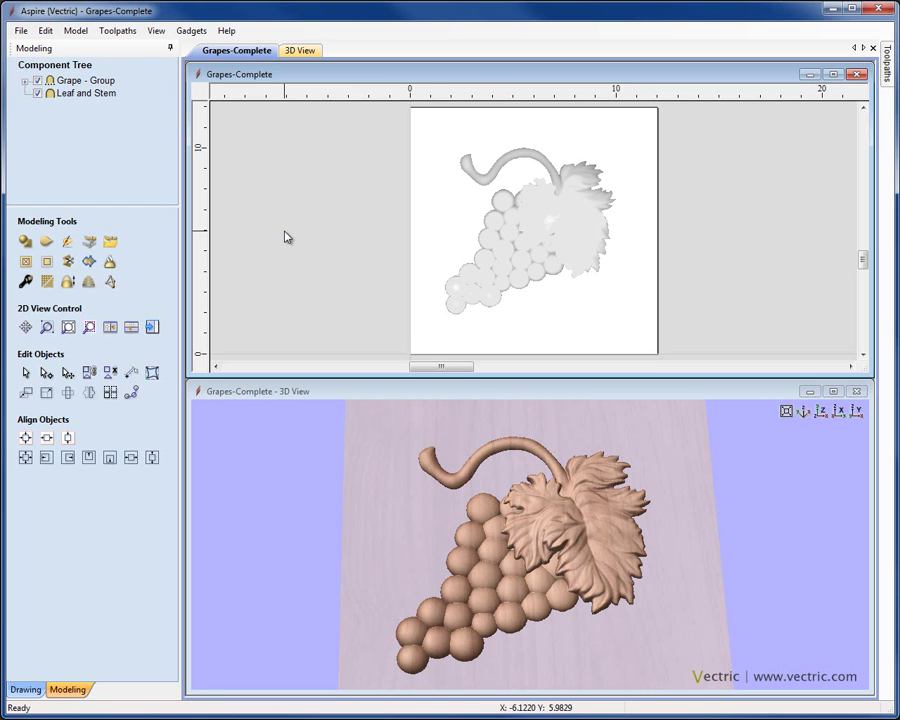
- Try to smooth the unbaked grape group and Leaf and Stem together from a top view, declining to bake them
{"action": "left_click", "coordinate": [787, 27]}
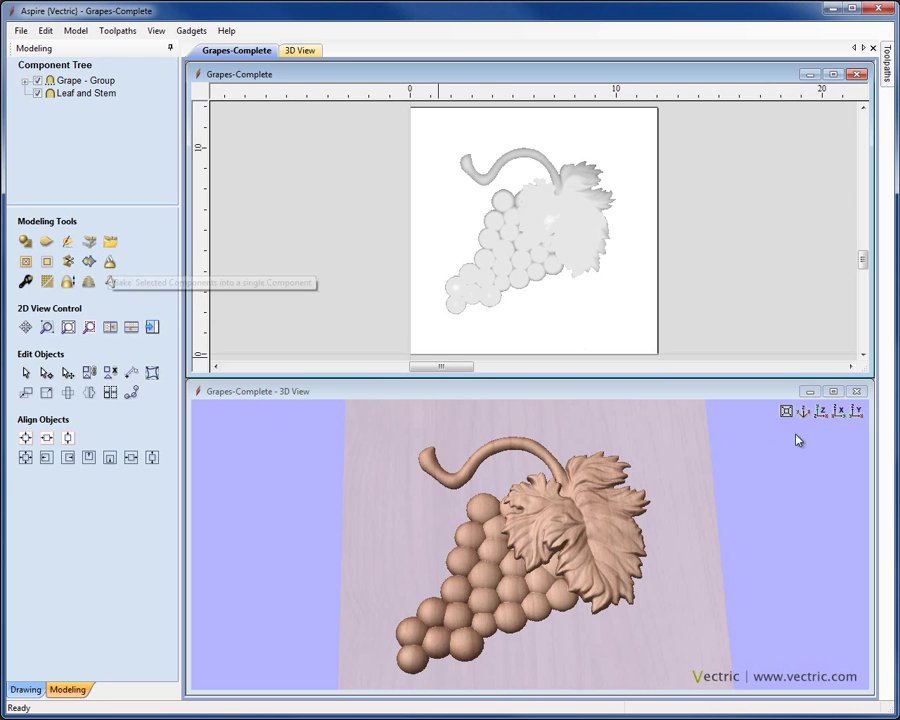
{"action": "left_click", "coordinate": [819, 411]}
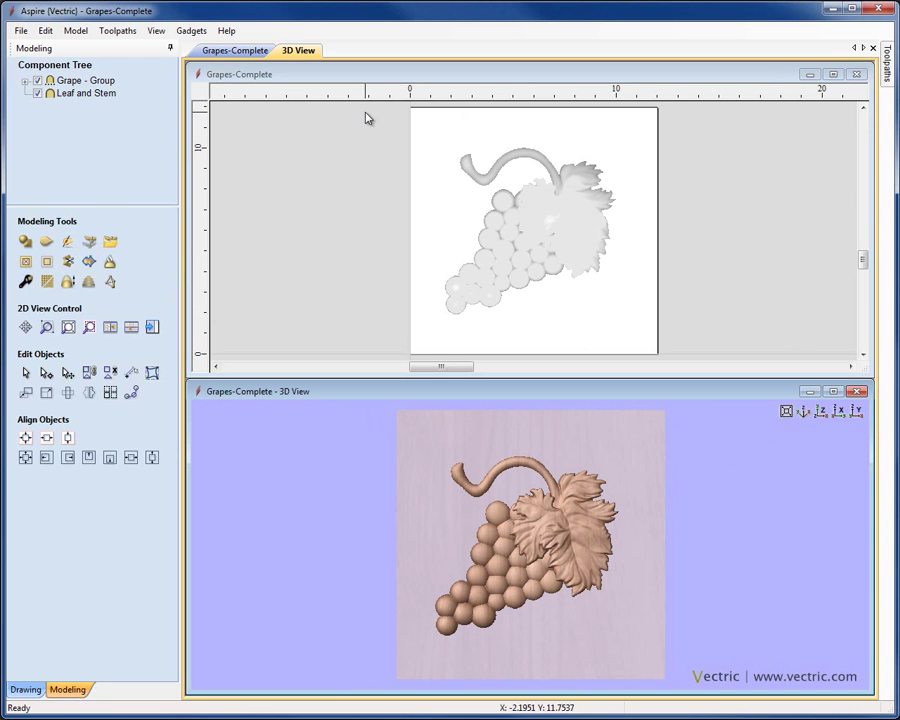
{"action": "left_click_drag", "start_coordinate": [365, 118], "coordinate": [702, 340]}
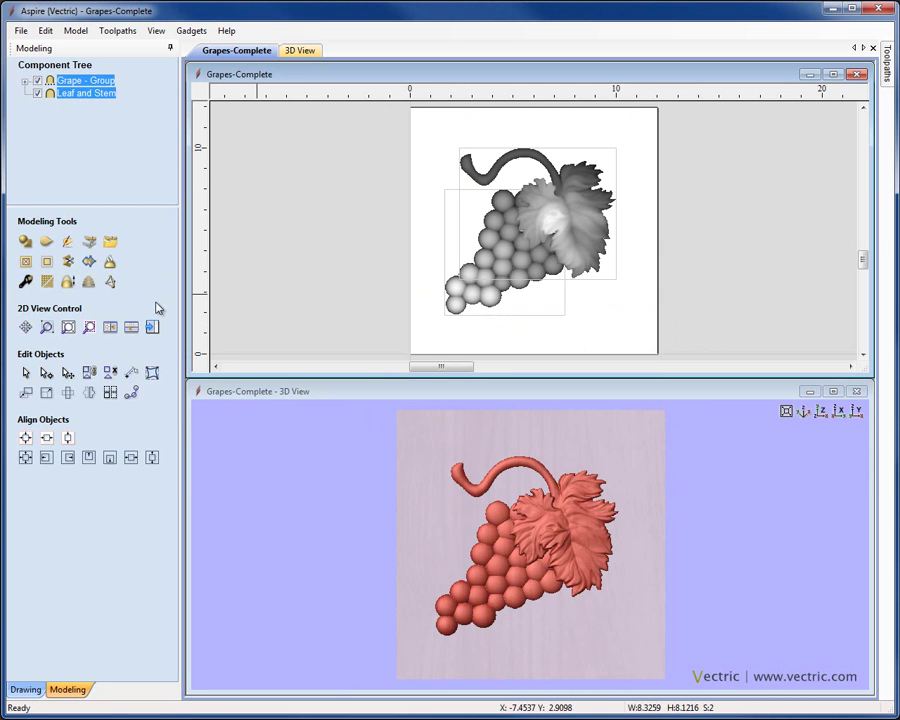
{"action": "left_click", "coordinate": [45, 284]}
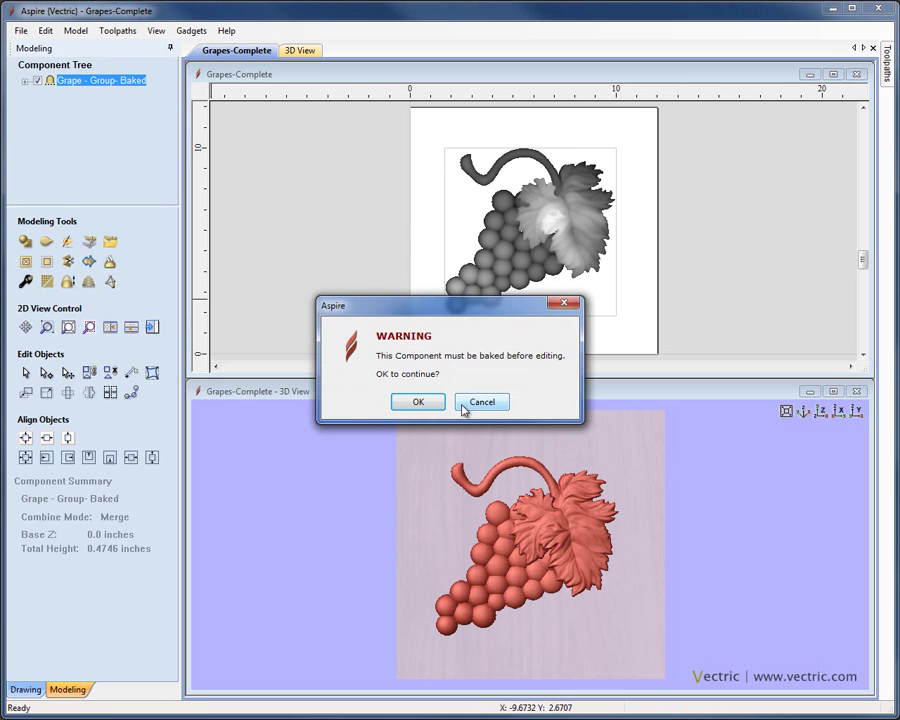
{"action": "left_click", "coordinate": [463, 405]}
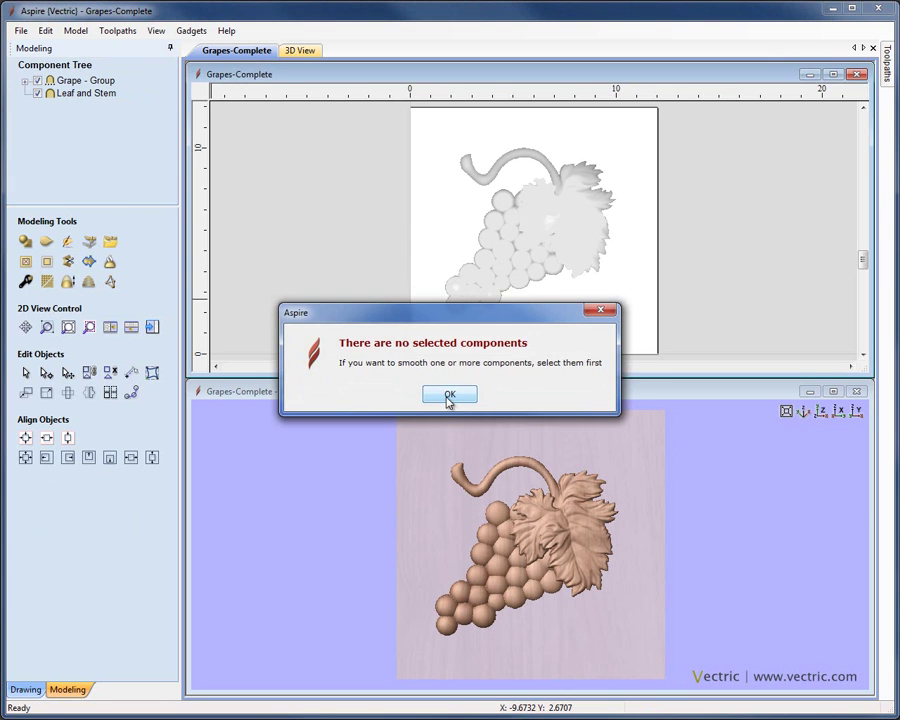
{"action": "left_click", "coordinate": [449, 396]}
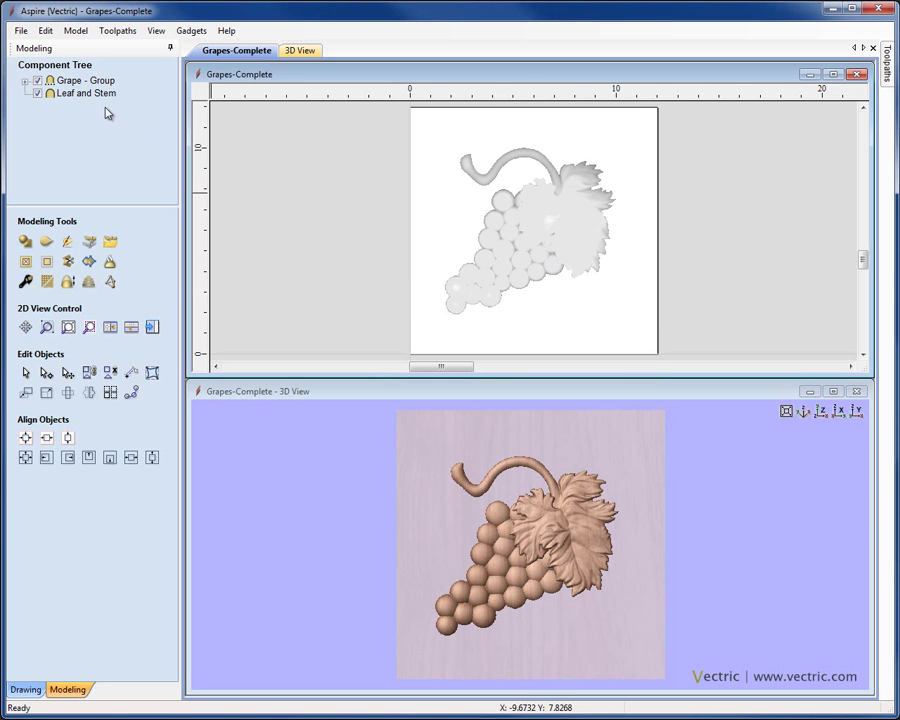
- Group the grape group and the Leaf and Stem component into one parent group
{"action": "left_click", "coordinate": [82, 81]}
{"action": "left_click", "coordinate": [84, 93], "text": "shift"}
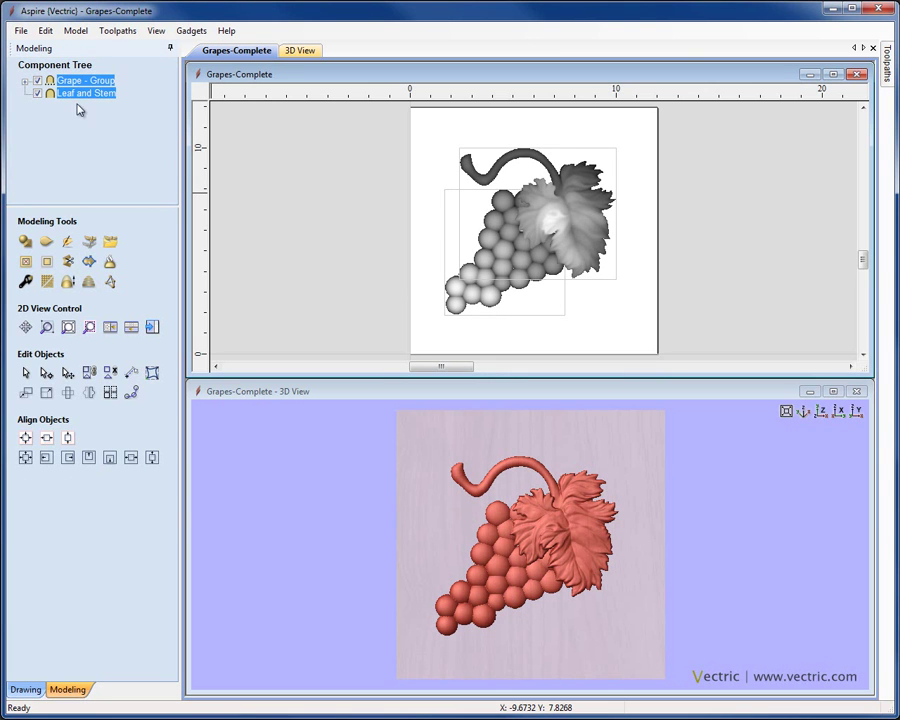
{"action": "right_click", "coordinate": [77, 93]}
{"action": "left_click", "coordinate": [101, 160]}
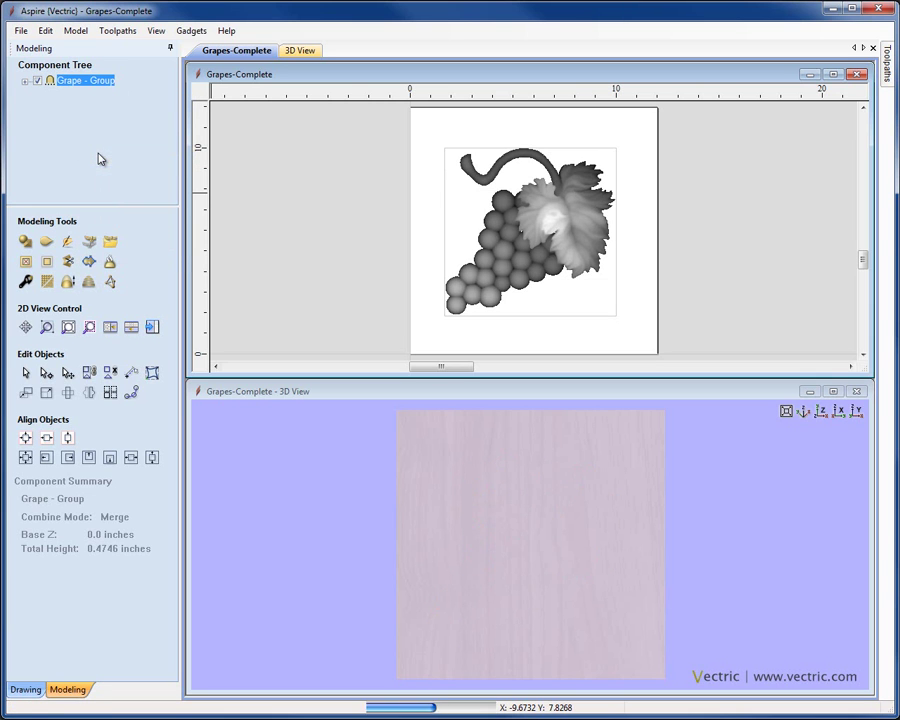
- Duplicate the parent grape group and smooth the copy at the maximum amount, accepting baking and leaving transparency unpreserved
{"action": "right_click", "coordinate": [70, 86]}
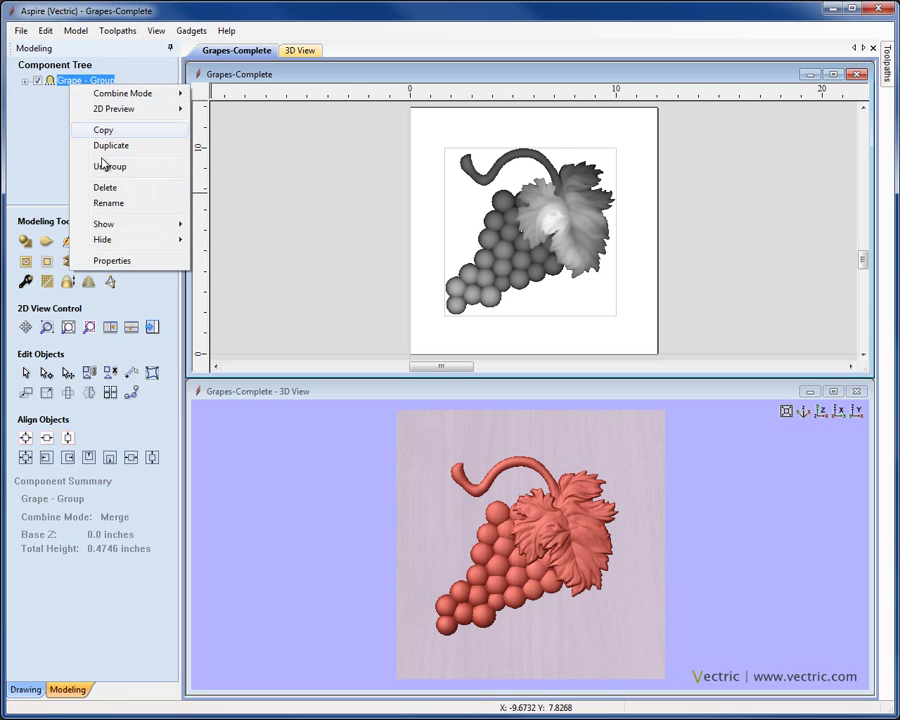
{"action": "left_click", "coordinate": [112, 150]}
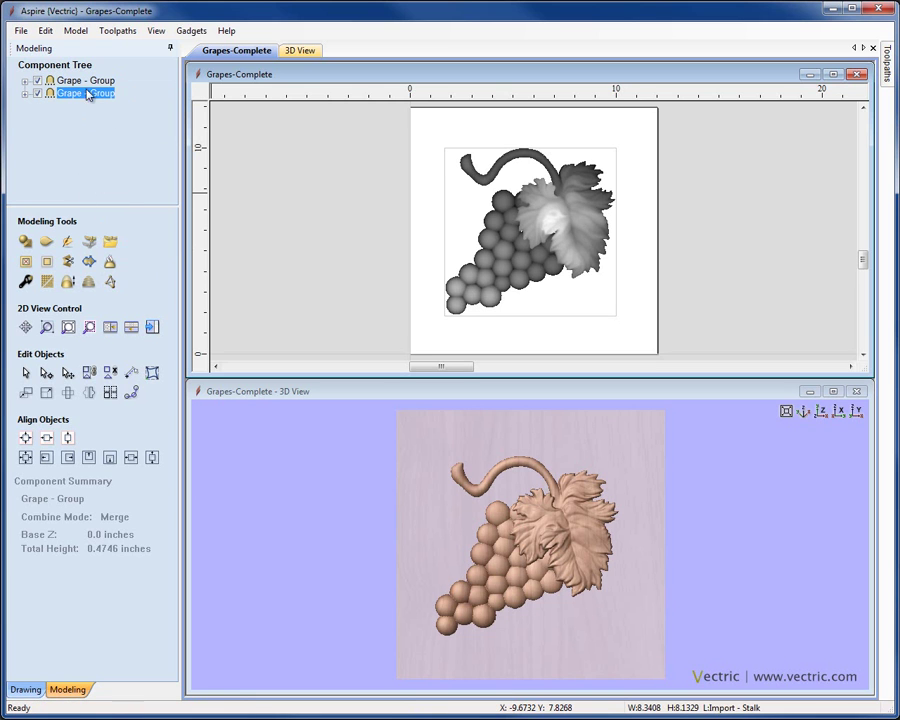
{"action": "left_click", "coordinate": [46, 281]}
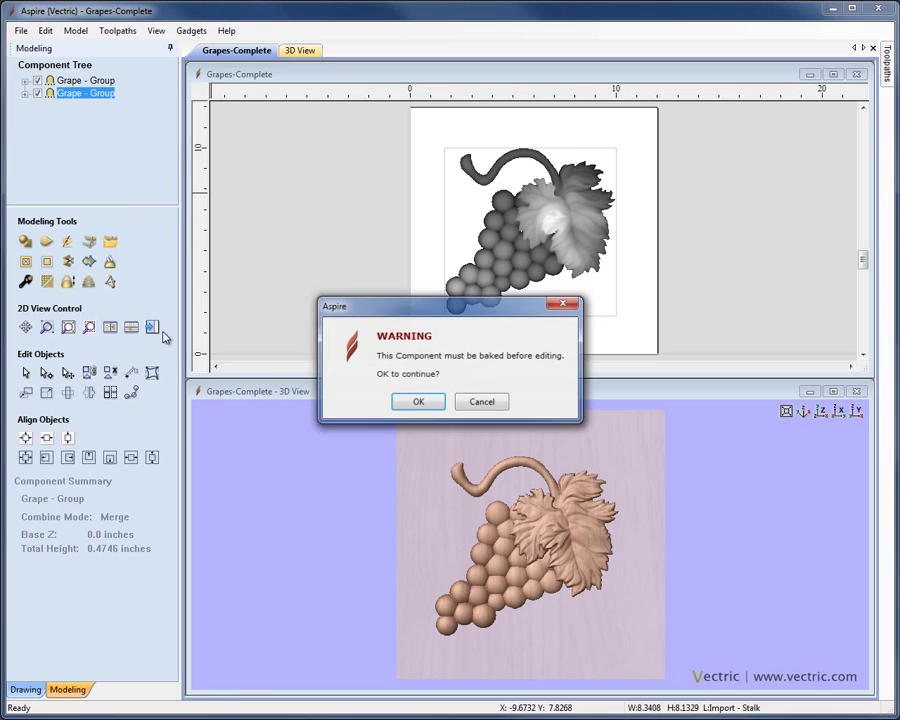
{"action": "left_click", "coordinate": [416, 402]}
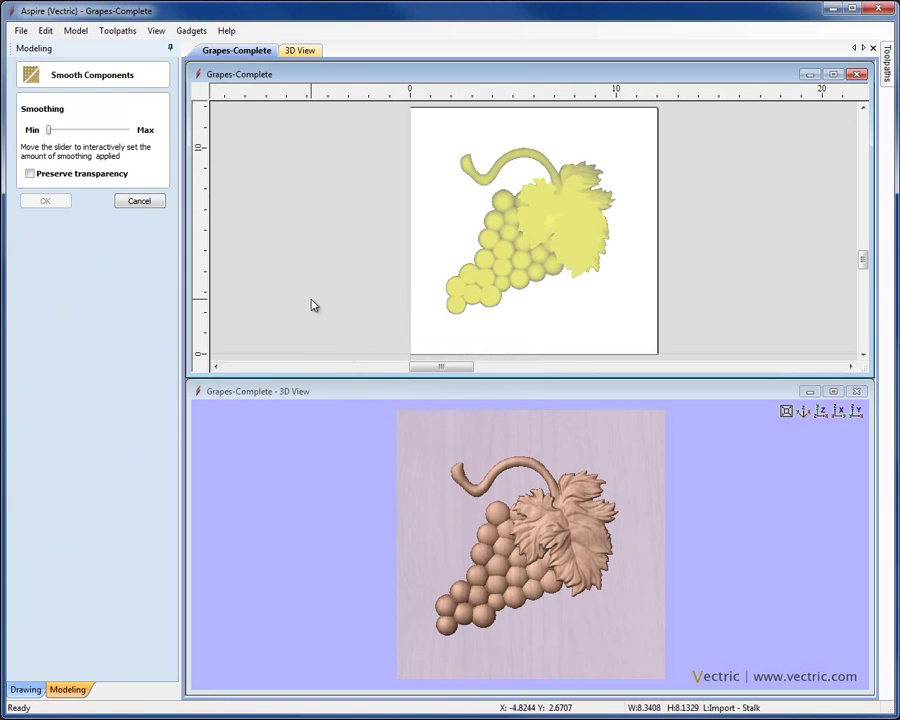
{"action": "left_click_drag", "start_coordinate": [48, 131], "coordinate": [122, 161]}
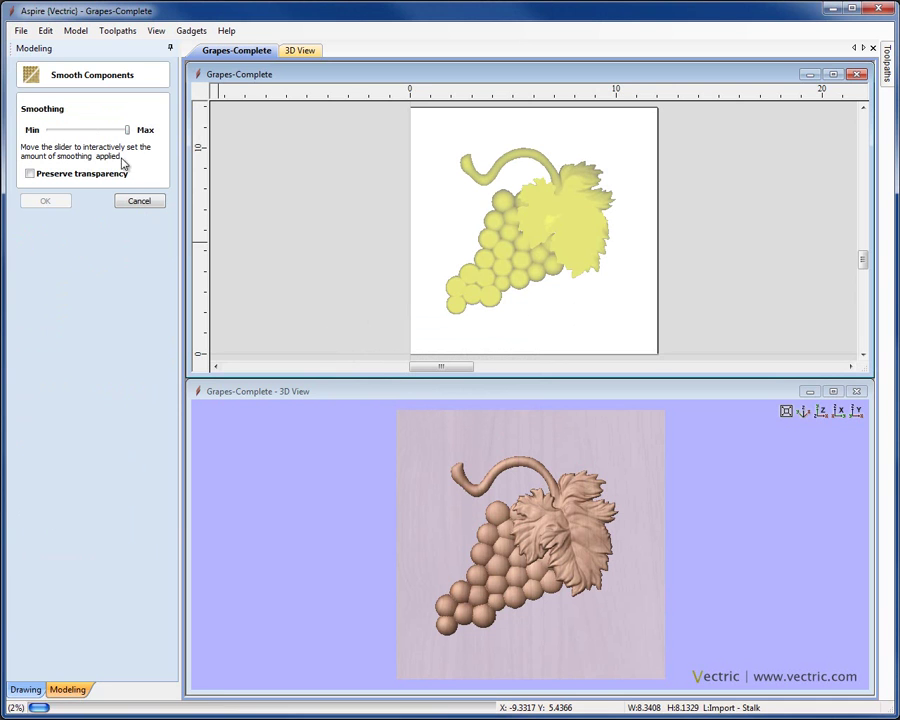
{"action": "left_click", "coordinate": [48, 202]}
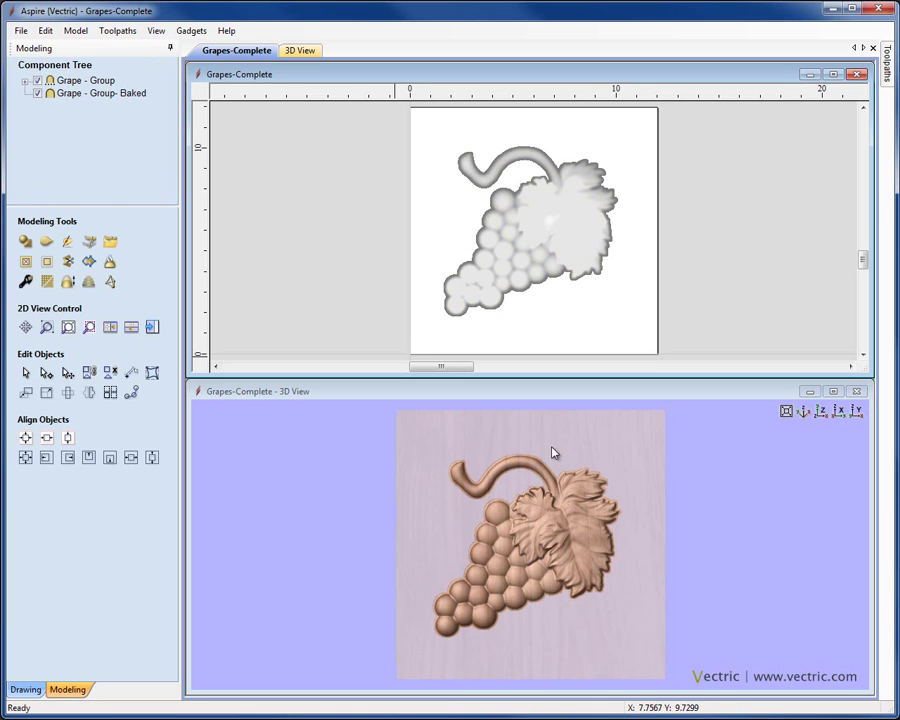
- Hide the smoothed baked copy and expand the original parent group to show its nested components
{"action": "left_click", "coordinate": [37, 93]}
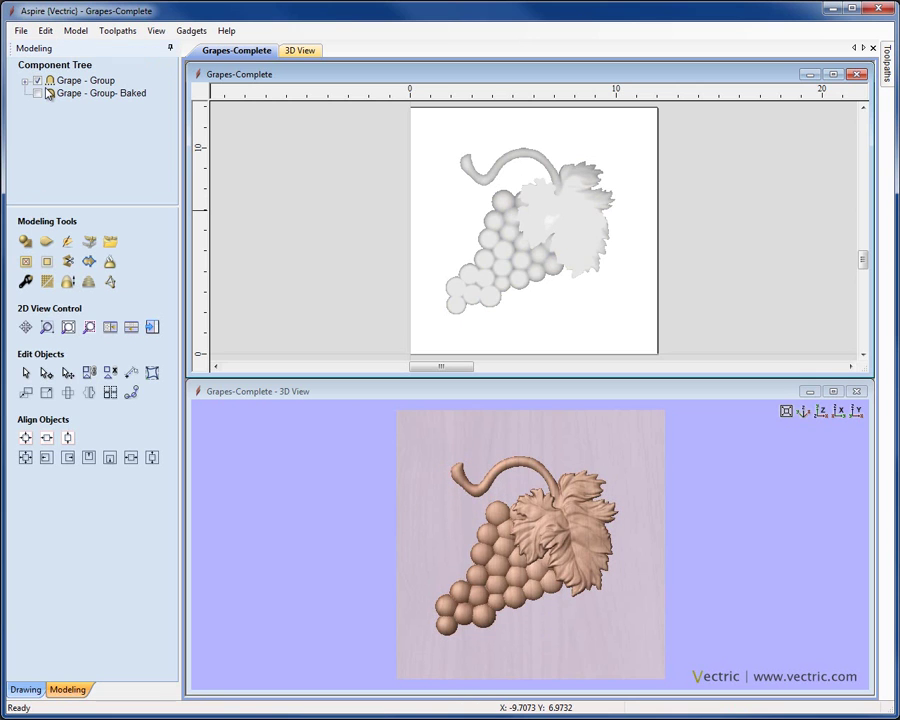
{"action": "left_click", "coordinate": [50, 82]}
{"action": "left_click", "coordinate": [24, 80]}
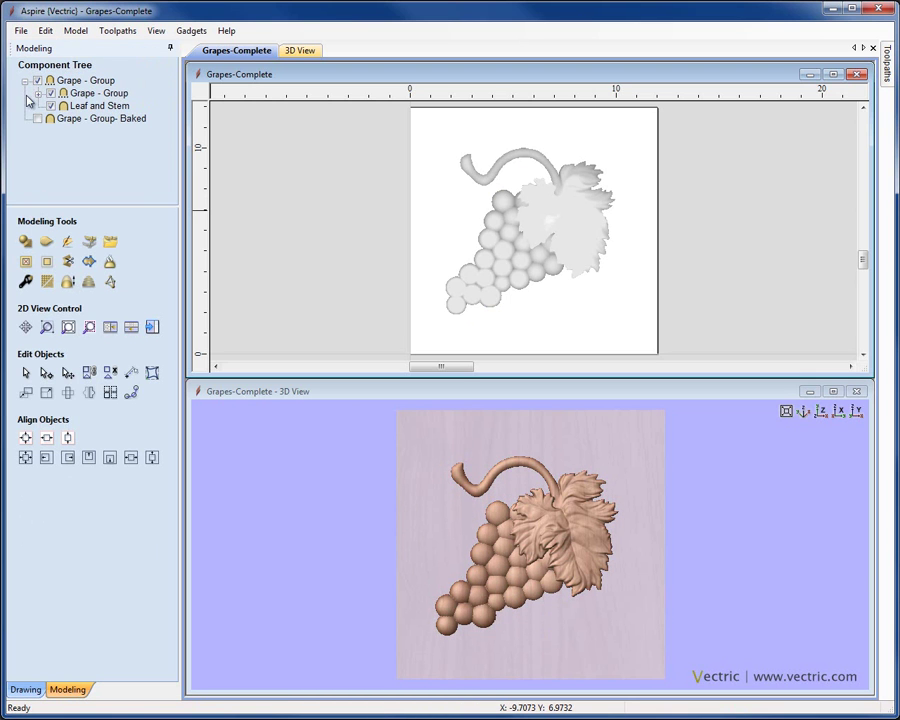